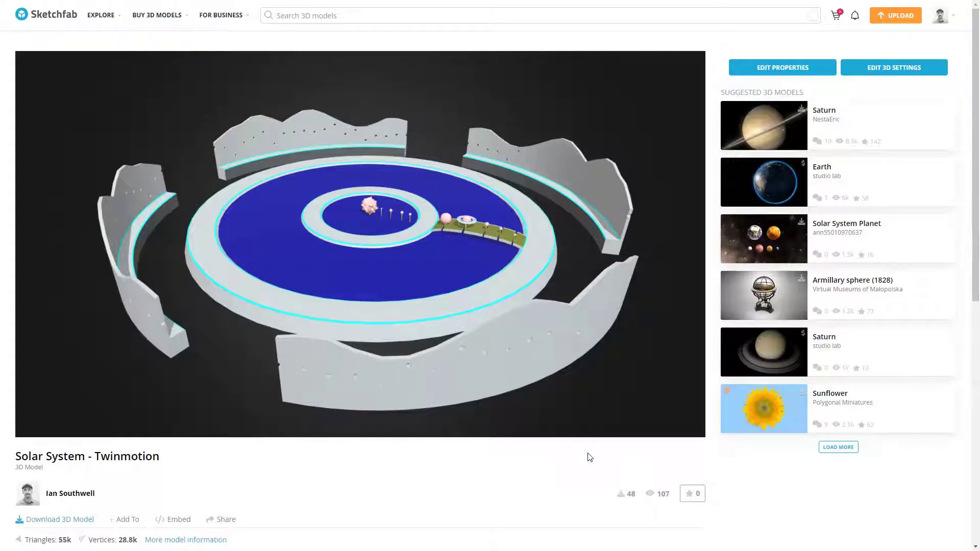
Step: Scroll down the Solar System - Twinmotion model page to reach its download options
scroll(510, 444, down, 3)
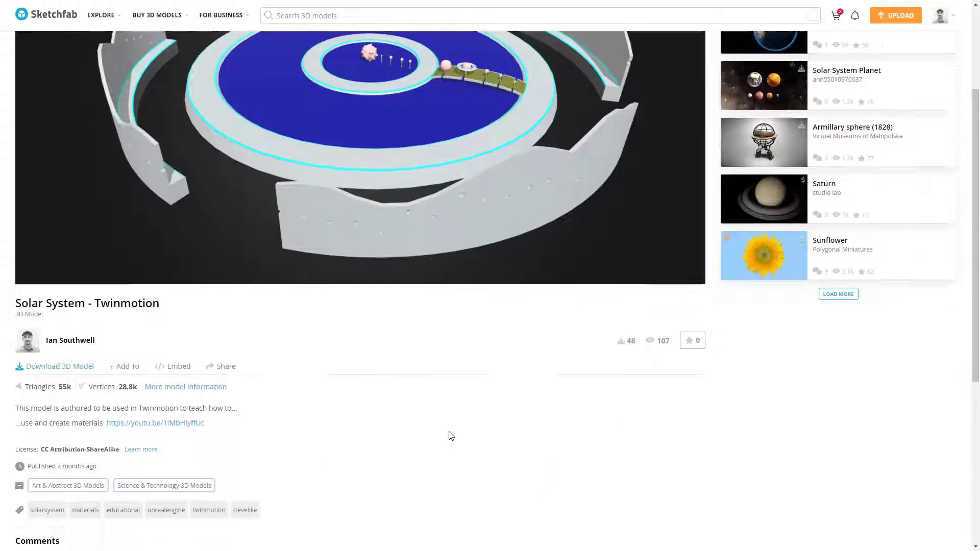
mouse_move(40, 351)
mouse_down()
mouse_move(1, 355)
mouse_move(50, 376)
mouse_move(98, 374)
mouse_move(101, 359)
mouse_move(58, 354)
mouse_up()
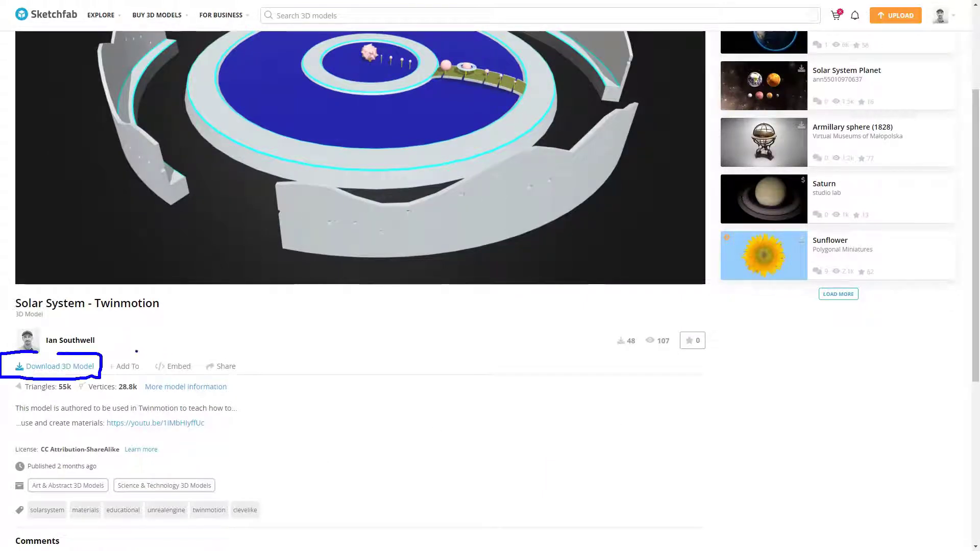
Step: Download the Original format (fbx) version as solar-system-twinmotion.zip
click(77, 369)
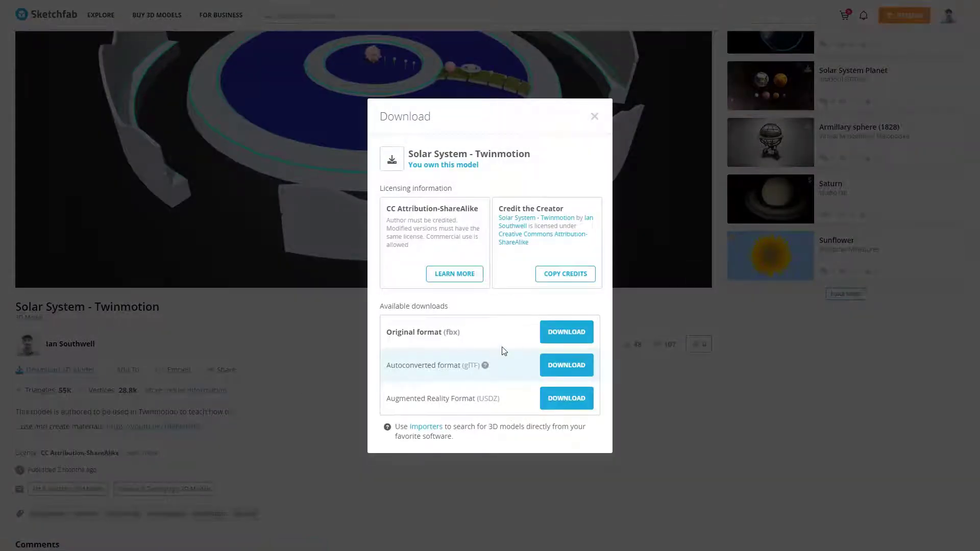
mouse_move(521, 313)
mouse_down()
mouse_move(520, 355)
mouse_move(598, 349)
mouse_move(599, 319)
mouse_move(540, 313)
mouse_up()
mouse_move(474, 321)
mouse_down()
mouse_move(444, 326)
mouse_move(450, 348)
mouse_move(478, 327)
mouse_up()
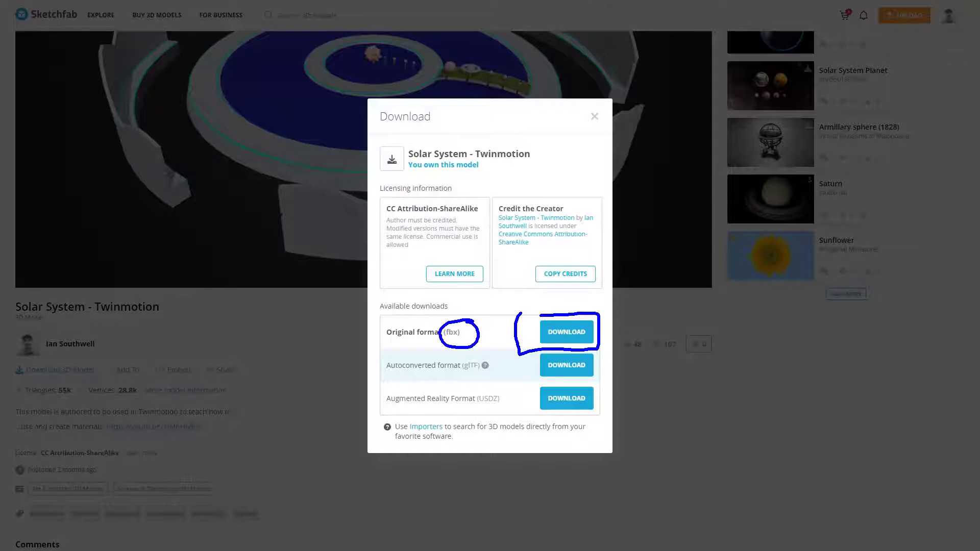
key(Escape)
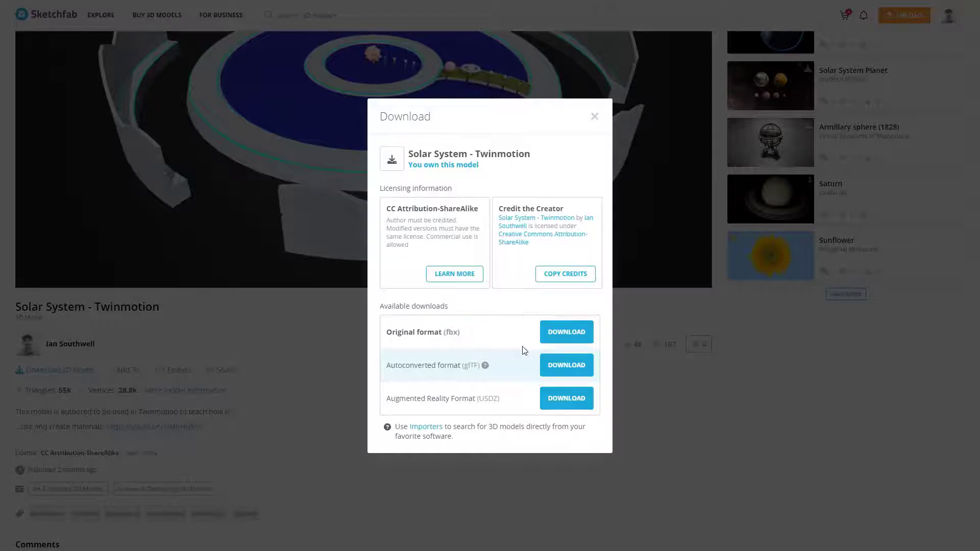
click(580, 341)
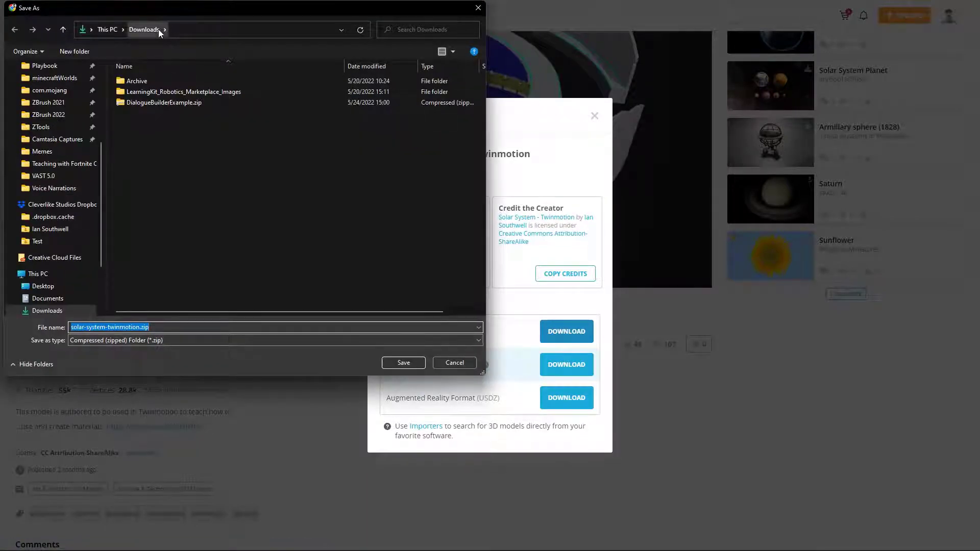
Step: Save solar-system-twinmotion.zip to Downloads and extract all its contents into the default folder
click(403, 362)
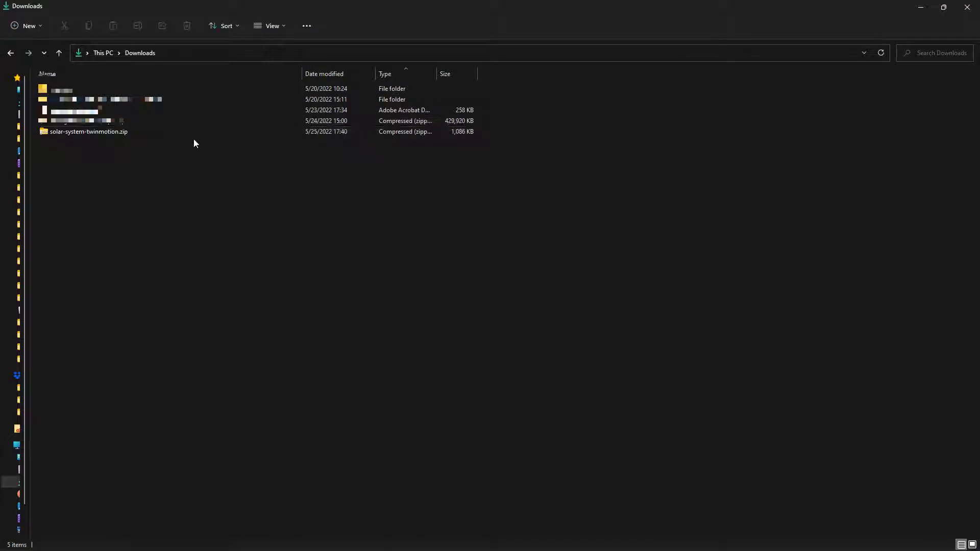
click(153, 133)
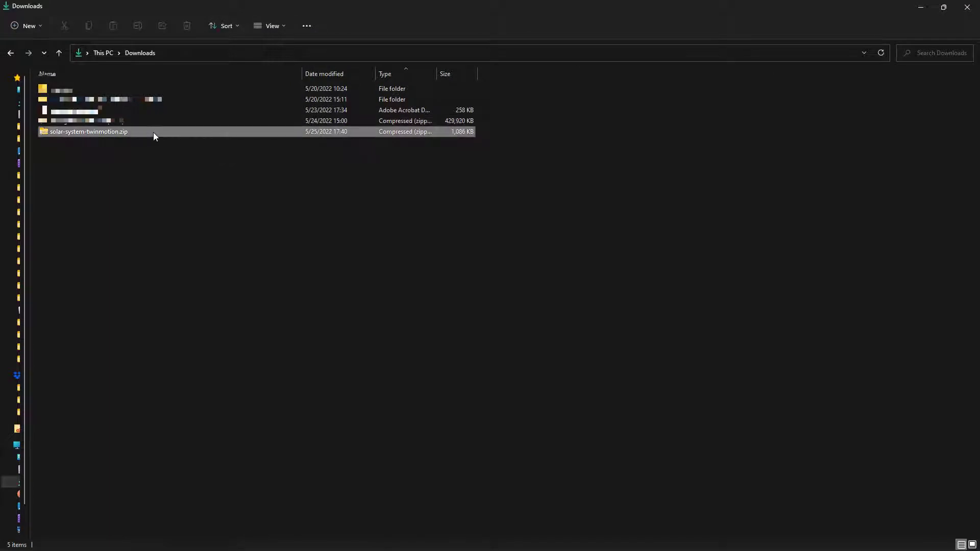
right_click(153, 134)
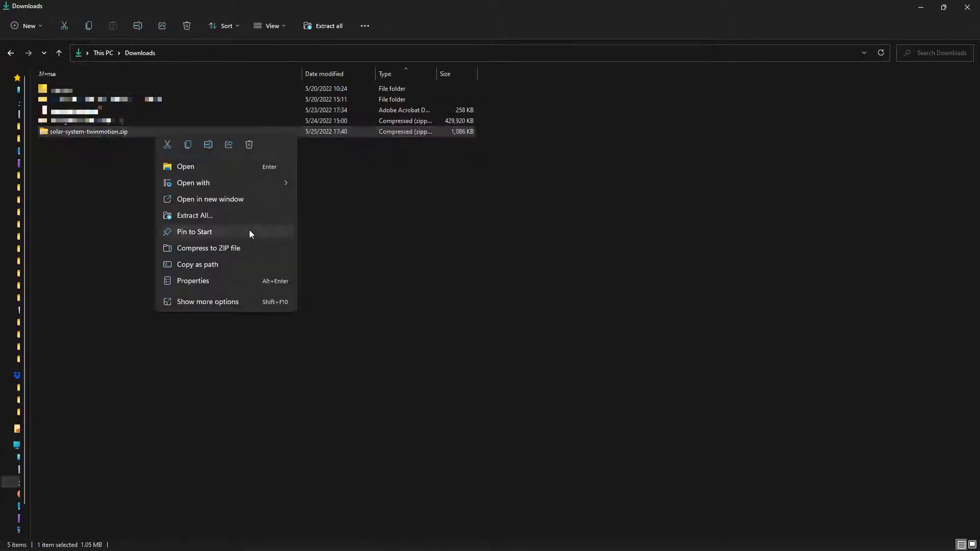
click(244, 216)
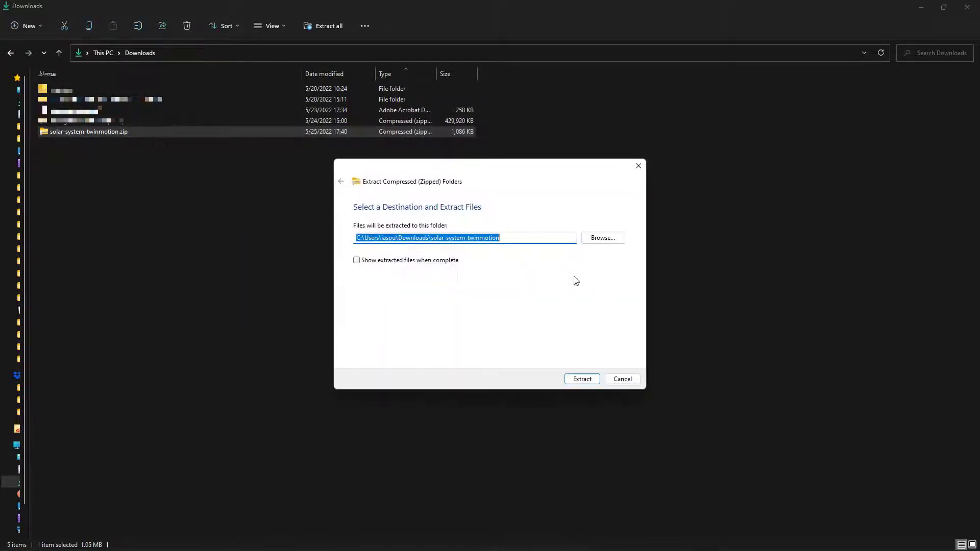
click(583, 379)
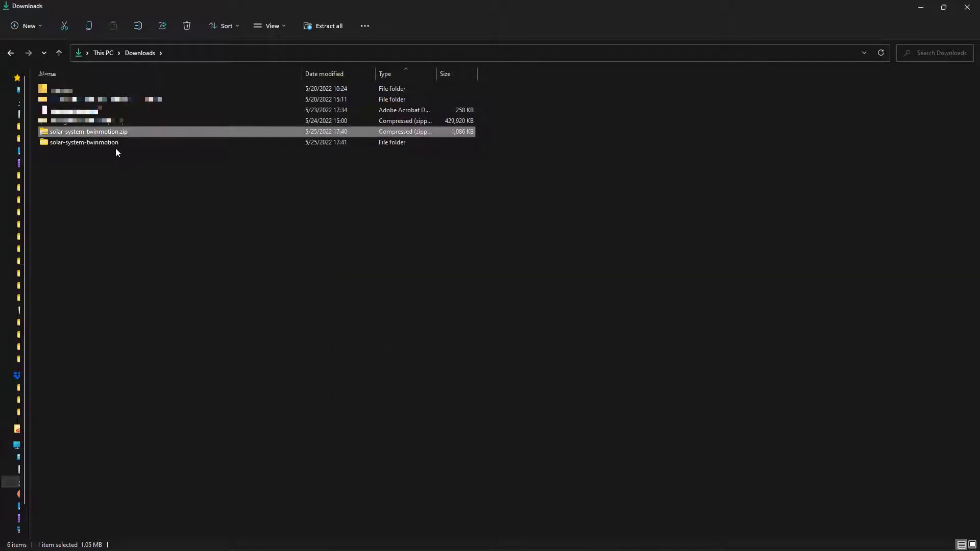
Step: Open the extracted solar-system-twinmotion › source folder and select SolarSystem_02.fbx
click(116, 146)
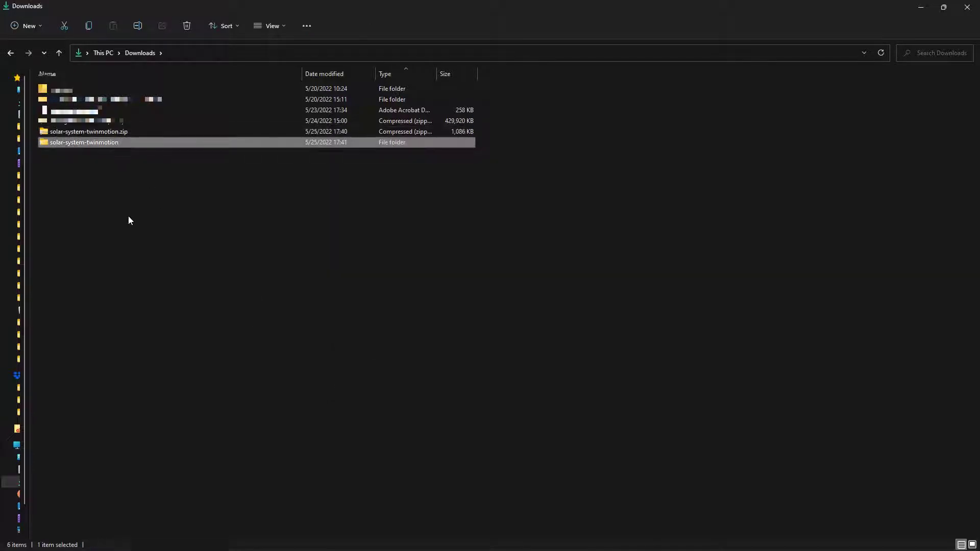
double_click(118, 143)
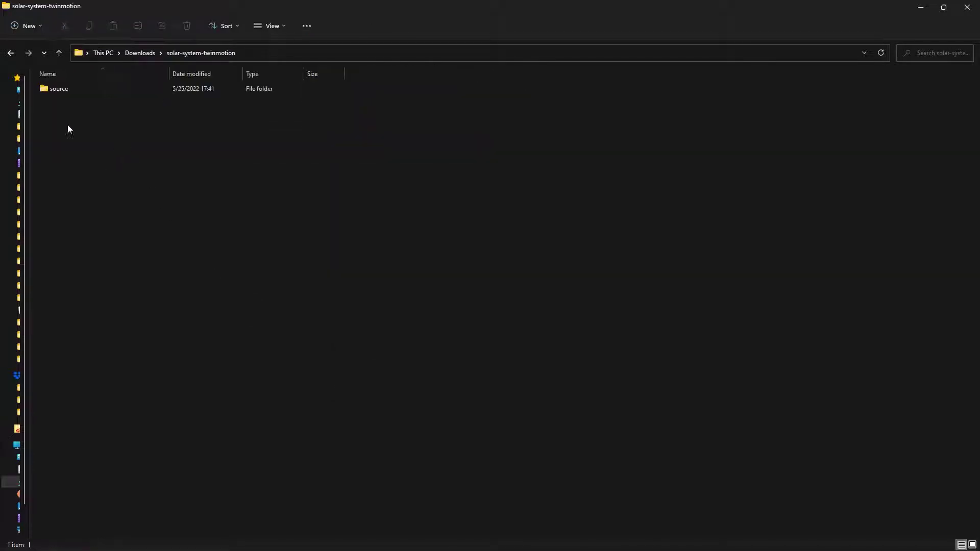
double_click(66, 90)
click(95, 92)
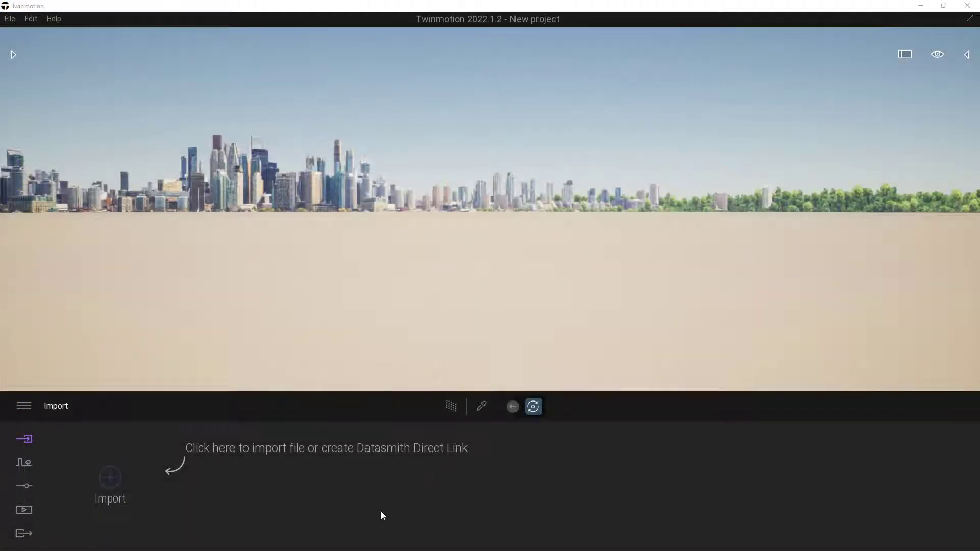
Step: Start a geometry import and pick SolarSystem_02.fbx from the source folder
click(110, 477)
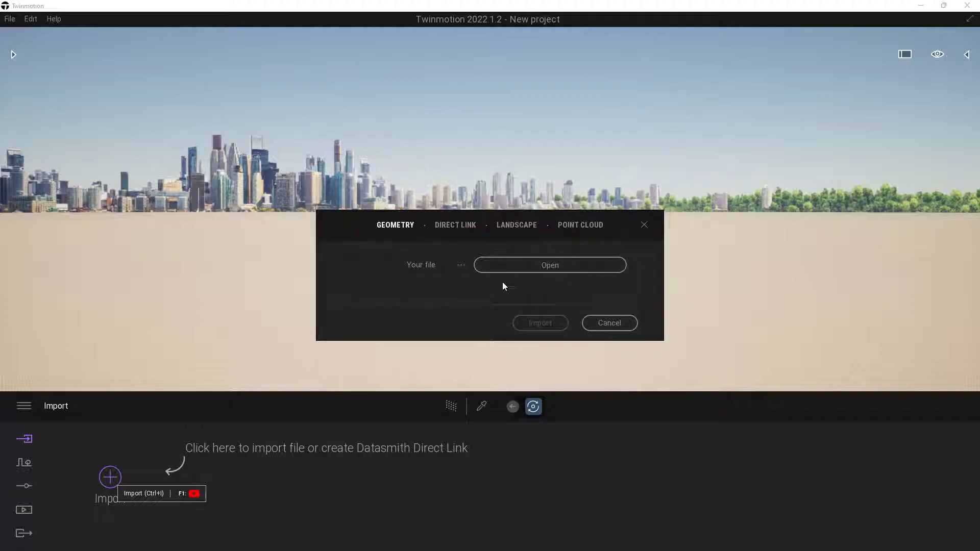
click(514, 265)
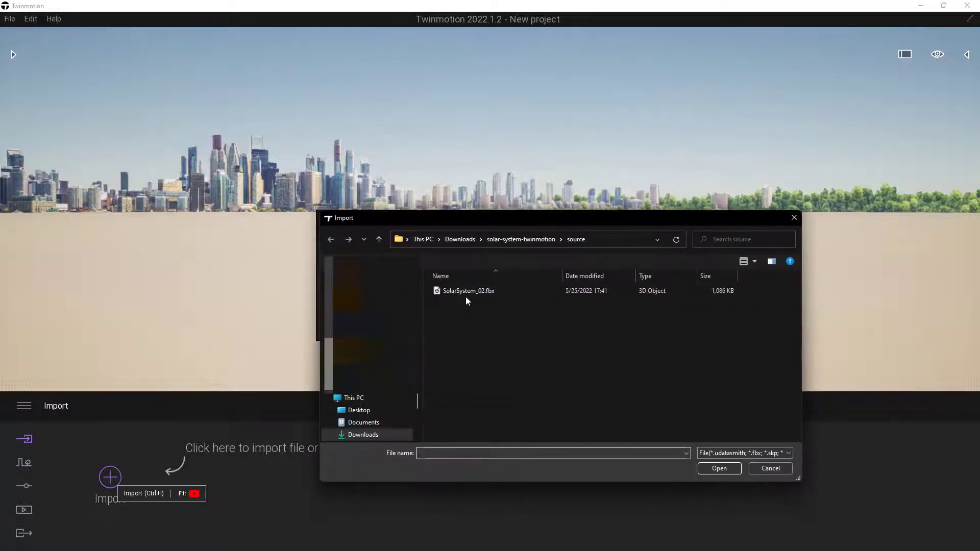
click(466, 294)
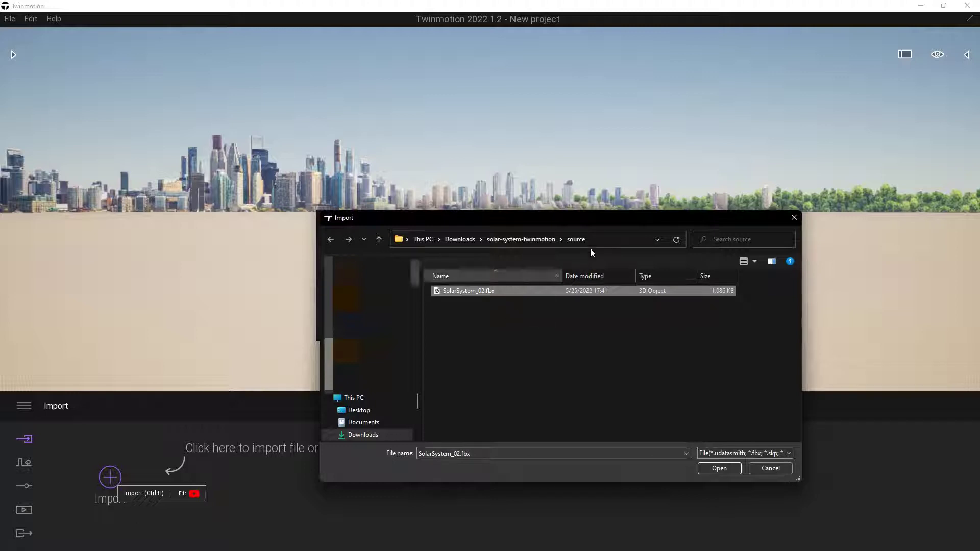
Step: Import SolarSystem_02.fbx with Keep hierarchy, Z up and Auto unit conversion
click(716, 467)
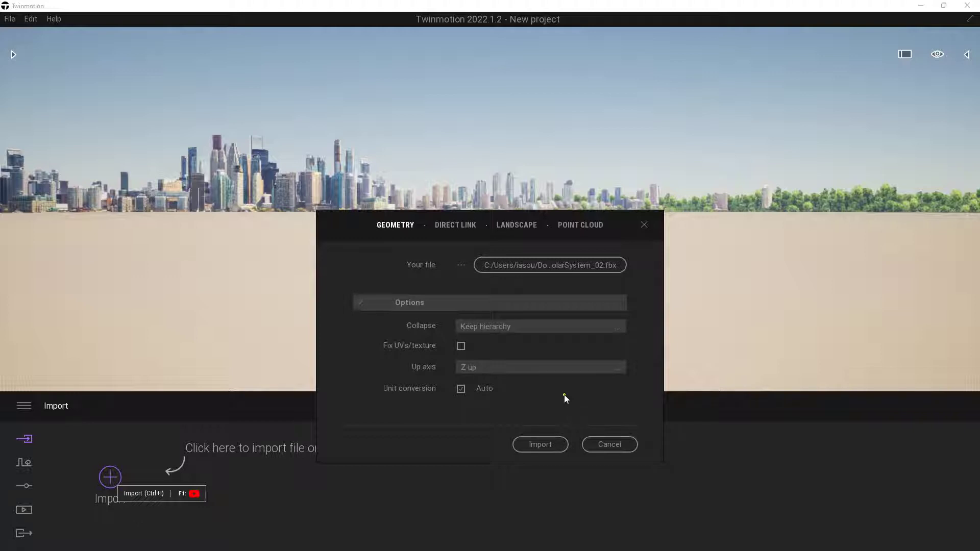
mouse_move(399, 336)
mouse_down()
mouse_move(640, 338)
mouse_move(640, 322)
mouse_move(563, 316)
mouse_move(394, 337)
mouse_up()
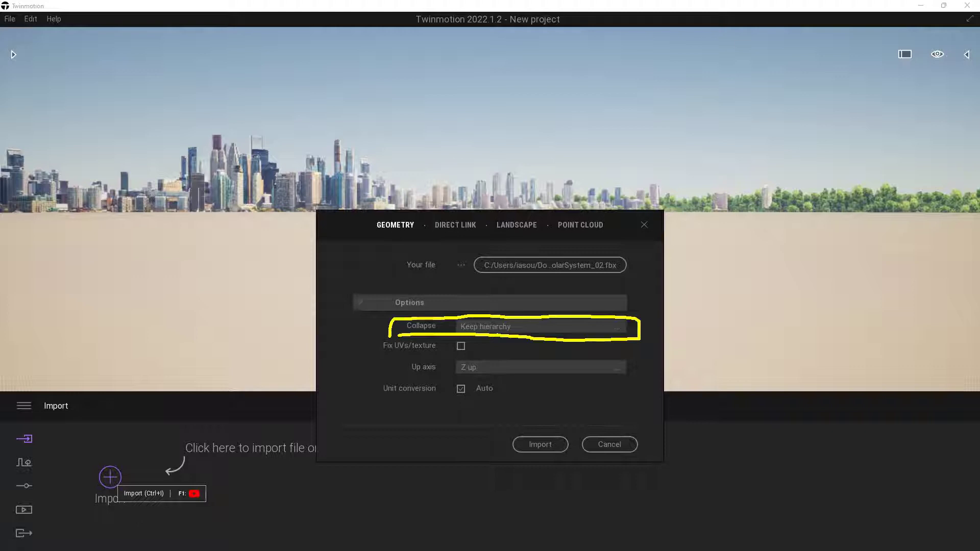
drag(511, 329, 590, 328)
key(Escape)
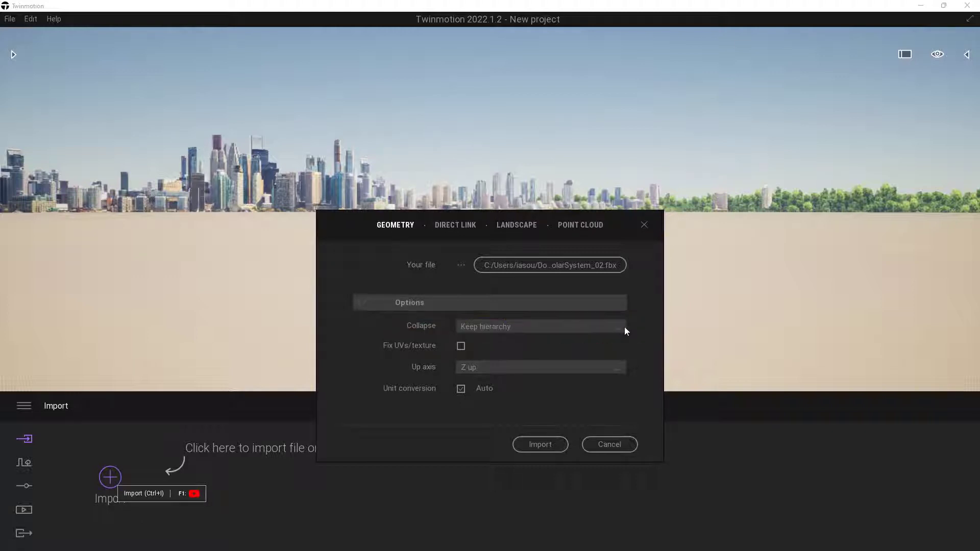
click(618, 329)
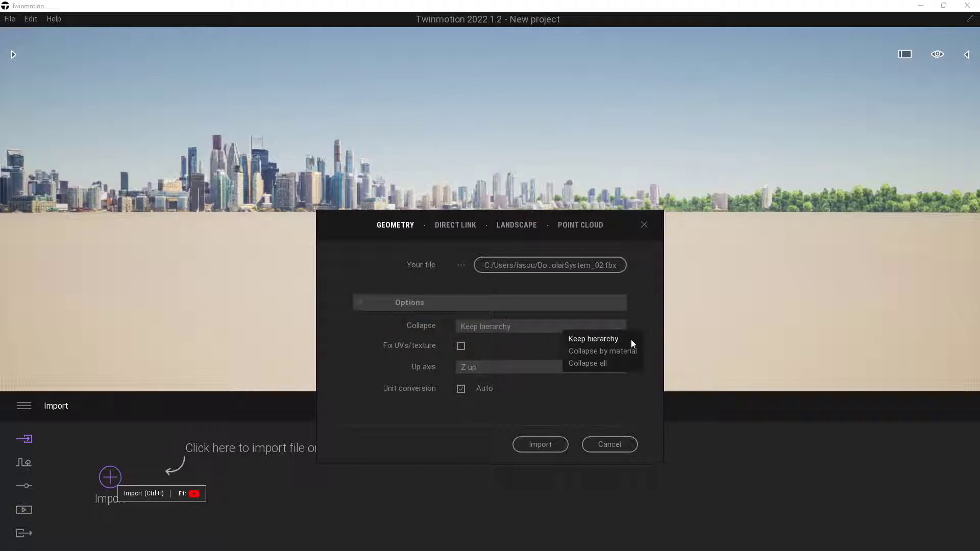
click(631, 339)
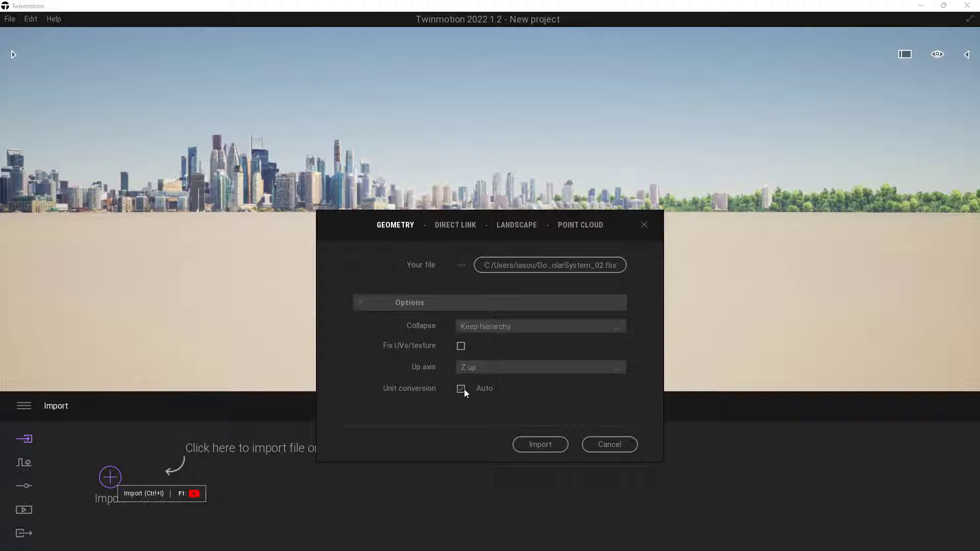
click(542, 445)
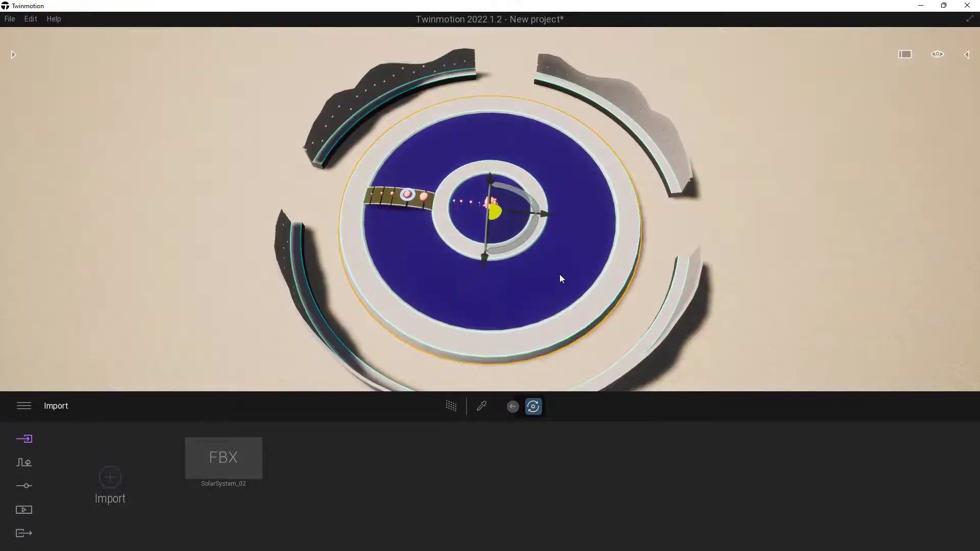
Step: Tilt the camera lower and closer across the solar system's inner rings
drag(544, 241, 545, 206)
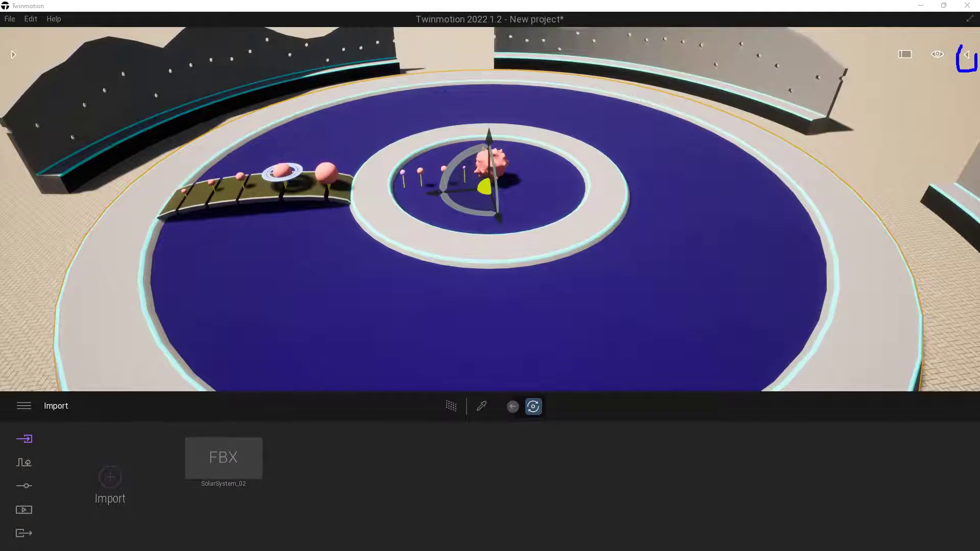
Step: Expand SolarSystem_02.fbx in the Scene graph and inspect its base, bridge and oort objects
click(967, 55)
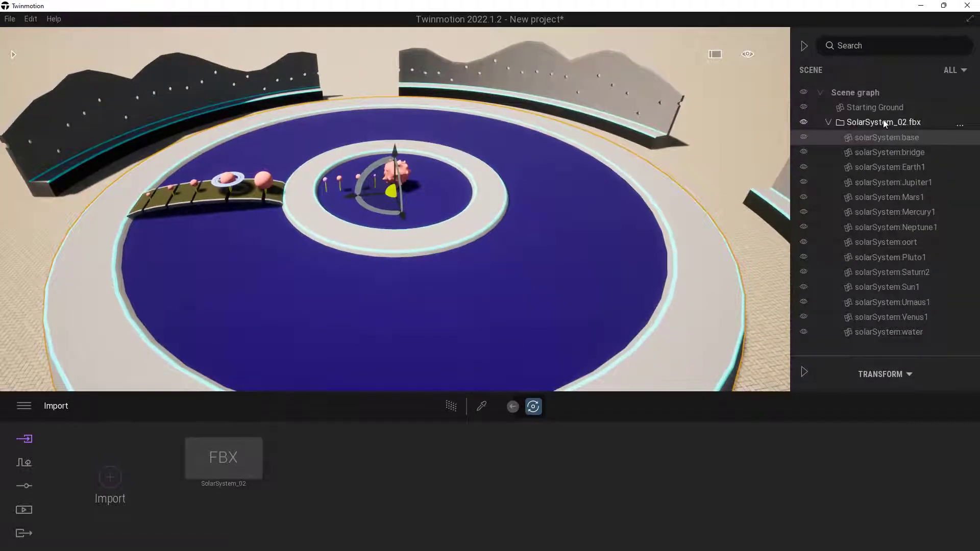
click(829, 122)
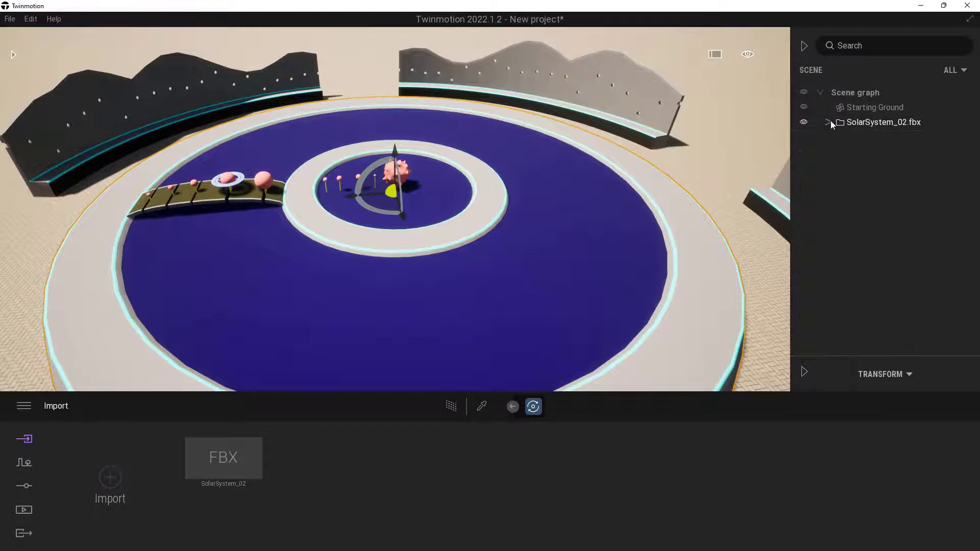
click(829, 121)
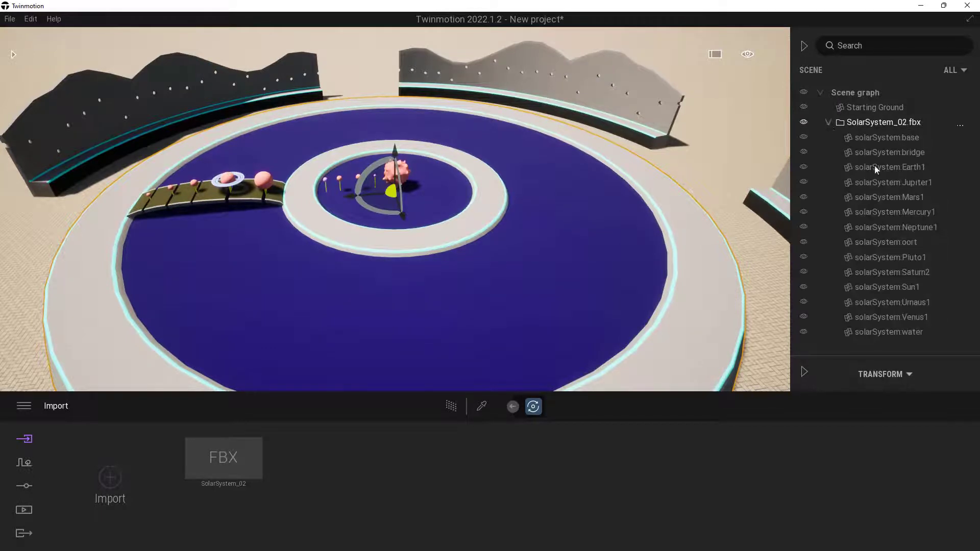
click(922, 136)
click(923, 149)
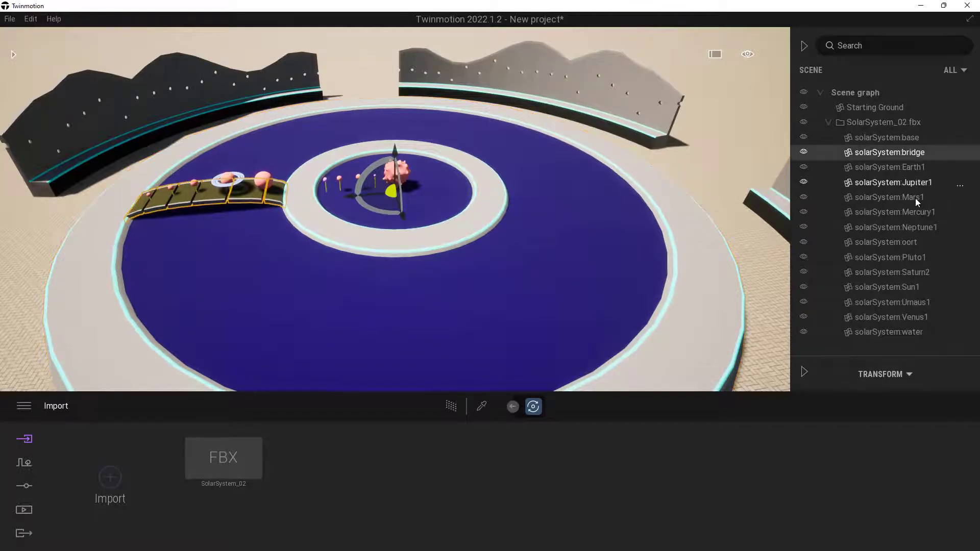
click(922, 244)
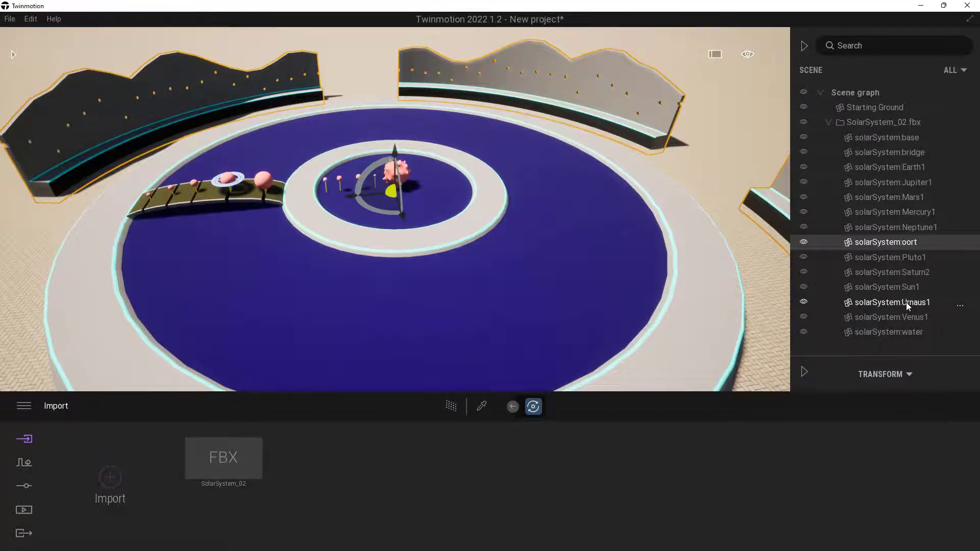
mouse_move(2, 45)
mouse_down()
mouse_move(13, 72)
mouse_move(10, 46)
mouse_up()
Step: Deselect the oort walls and browse the Library to Tools › Animators › Rotators
click(10, 54)
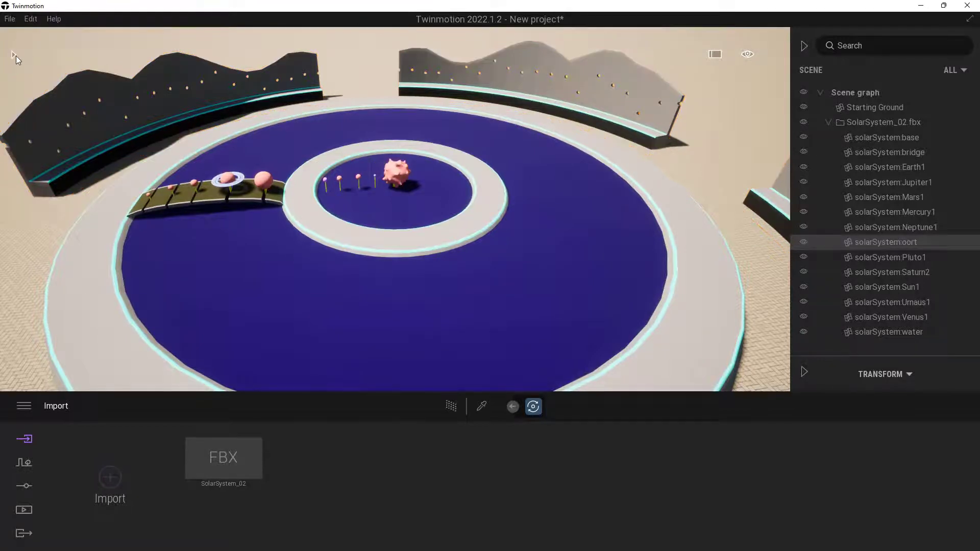
click(14, 55)
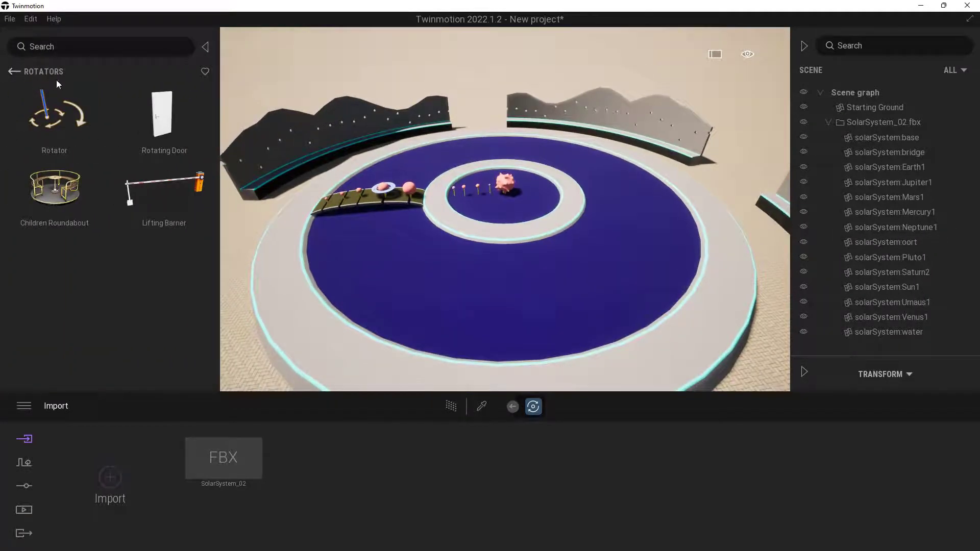
click(15, 72)
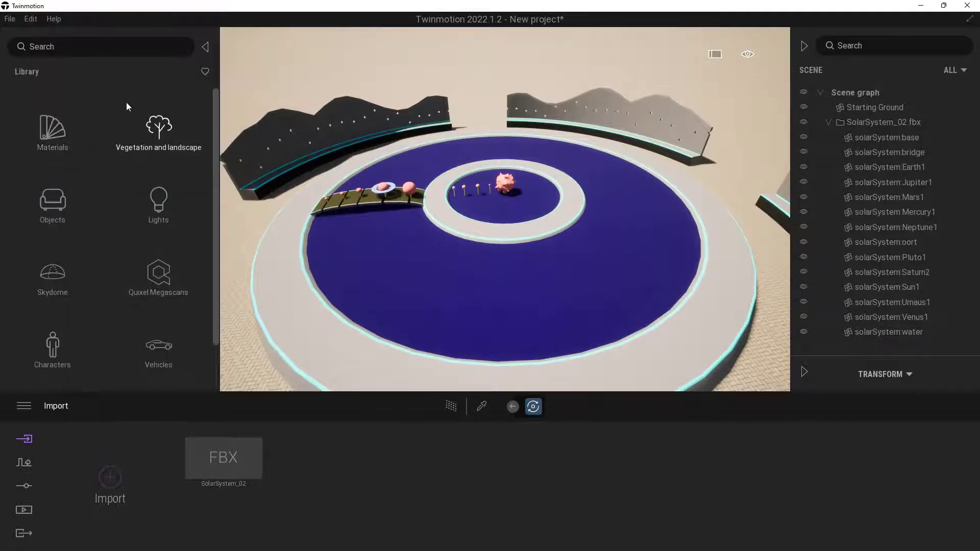
scroll(99, 321, down, 2)
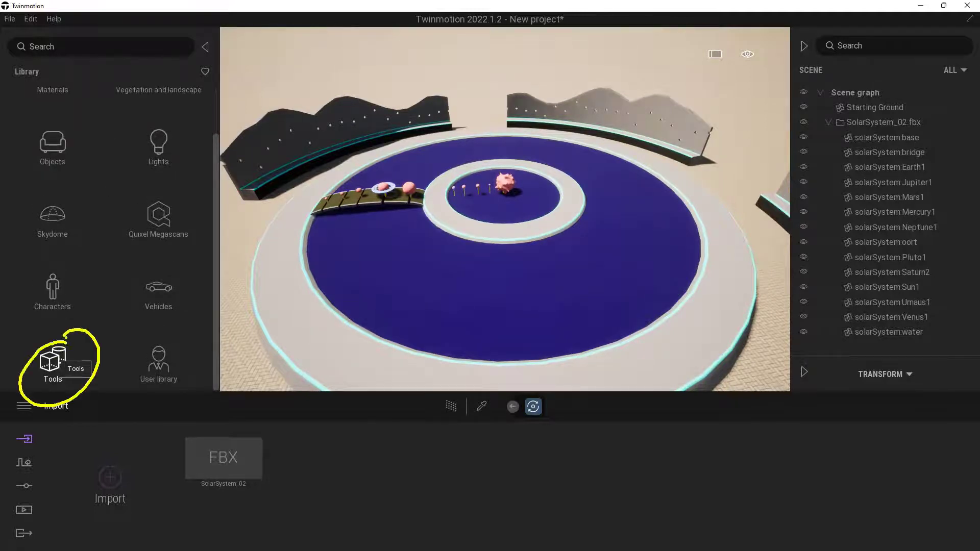
click(58, 362)
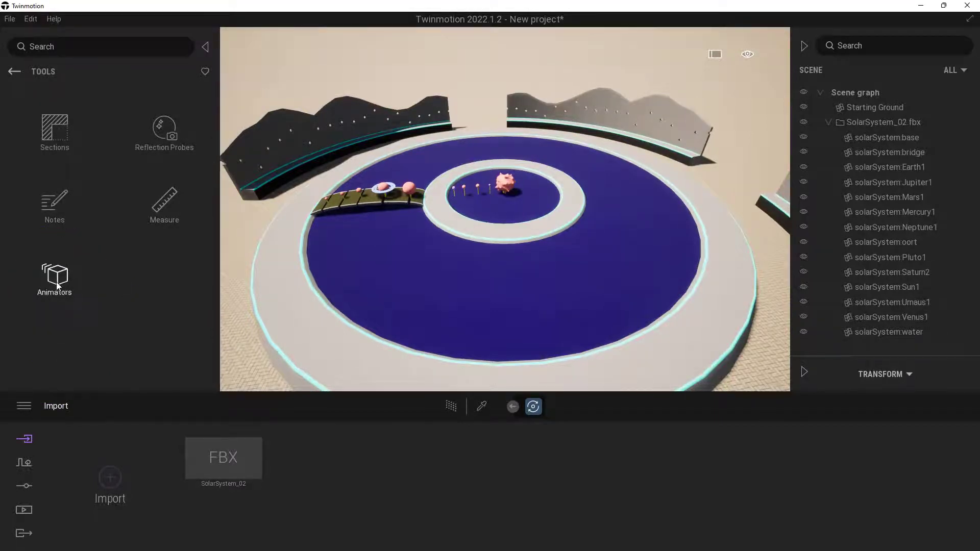
click(100, 276)
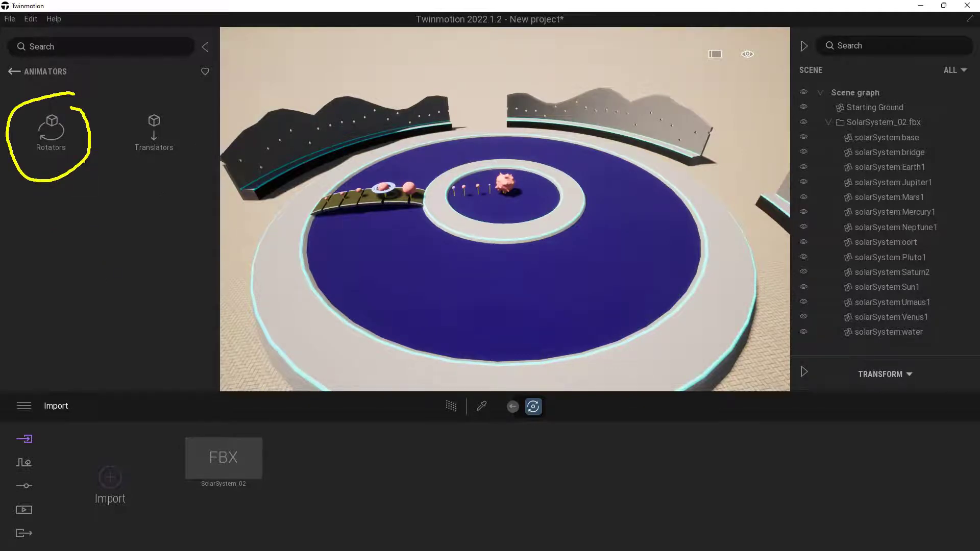
click(51, 132)
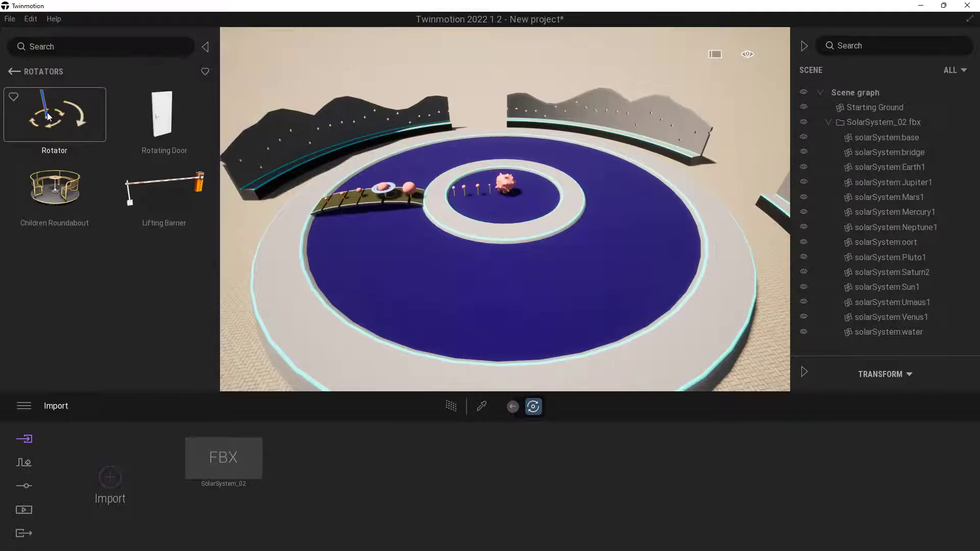
Step: Place a Rotator on the blue floor at the model's centre, then deselect it
drag(50, 118, 483, 254)
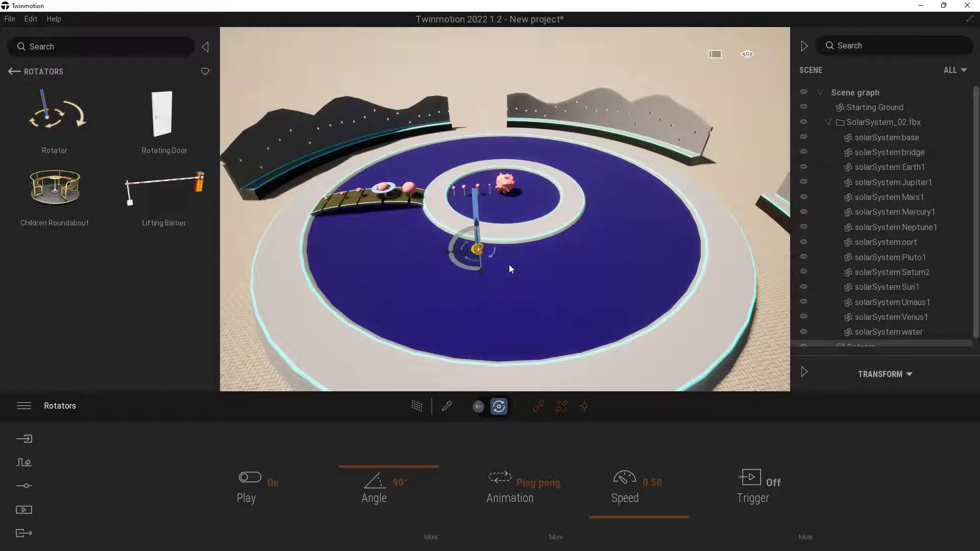
drag(495, 236, 452, 269)
drag(456, 241, 494, 259)
mouse_move(485, 183)
mouse_down()
mouse_move(559, 259)
mouse_move(427, 322)
mouse_move(463, 180)
mouse_move(518, 193)
mouse_up()
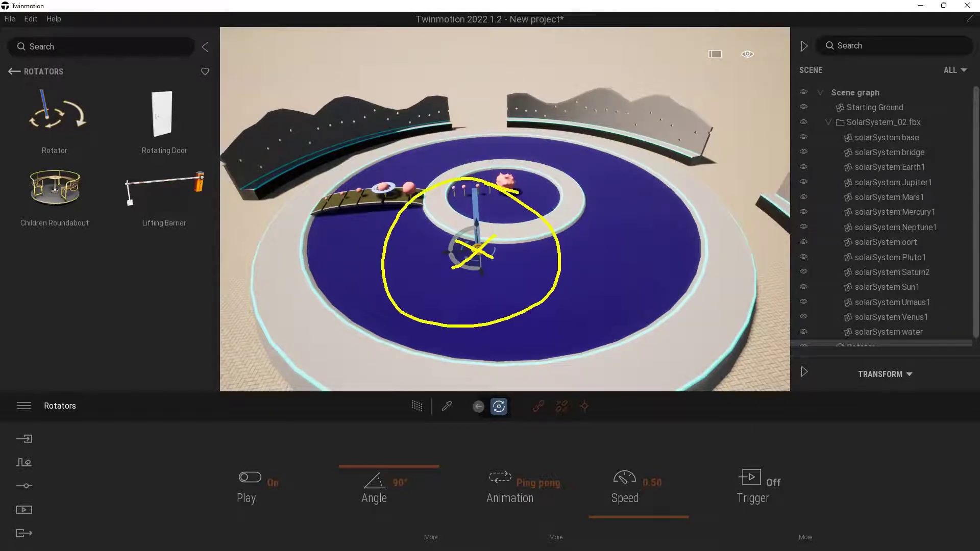
key(Escape)
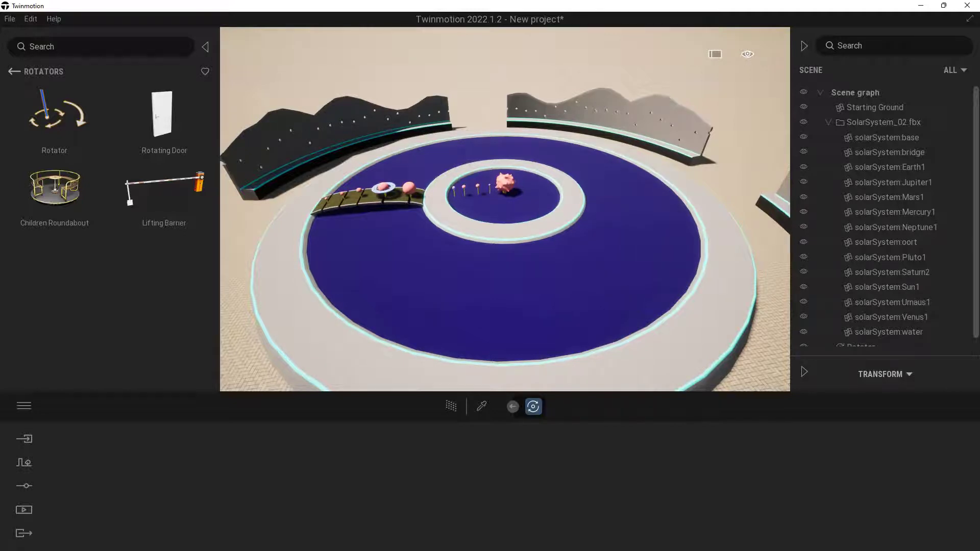
Step: Select Jupiter, then hide the asset library panel to widen the viewport
click(409, 188)
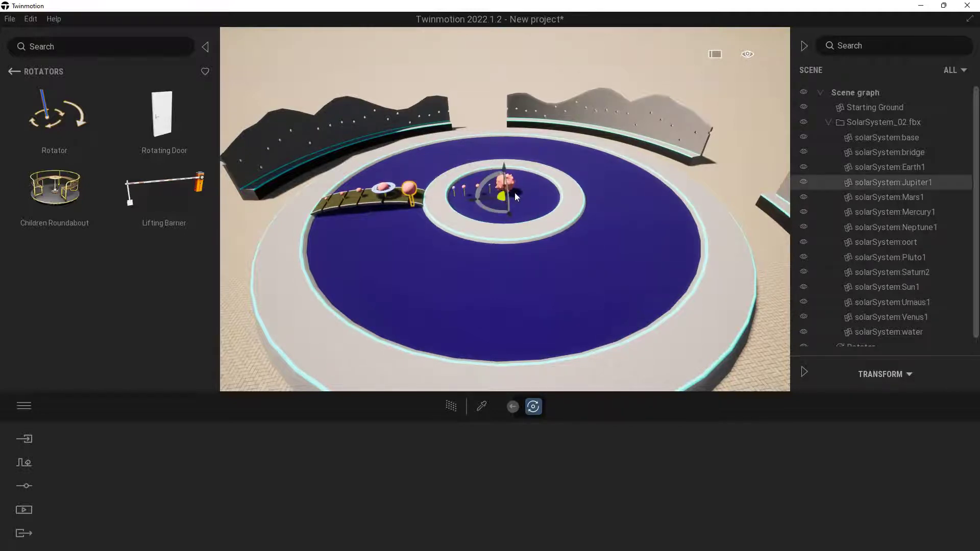
drag(504, 187, 506, 202)
click(205, 47)
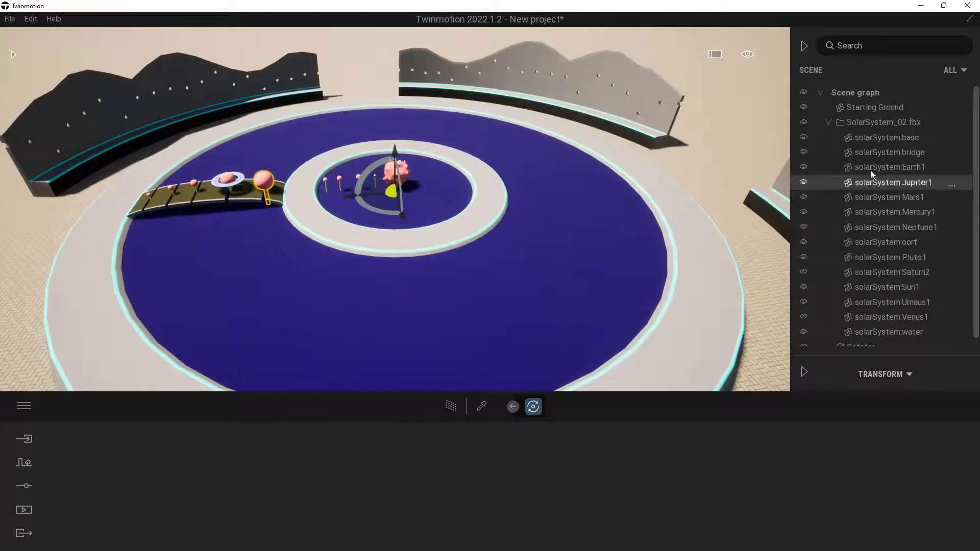
Step: Move the Rotator to position X 0, Y 0, Z 0 in its Transform properties
click(829, 123)
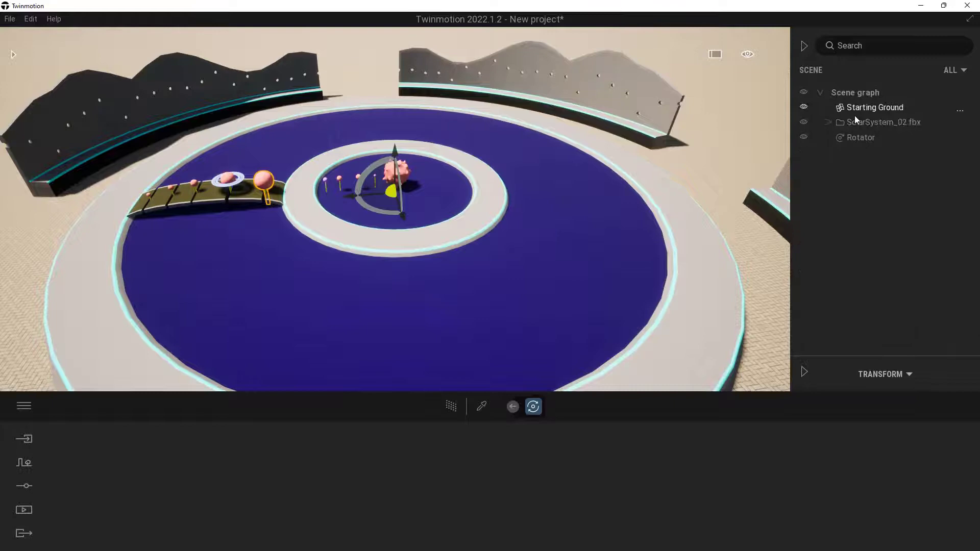
click(860, 139)
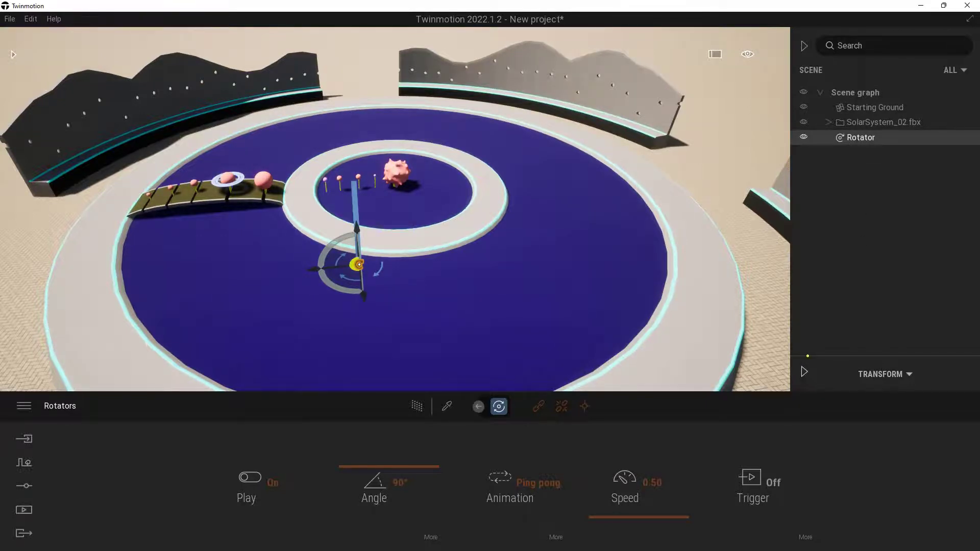
click(804, 375)
click(804, 373)
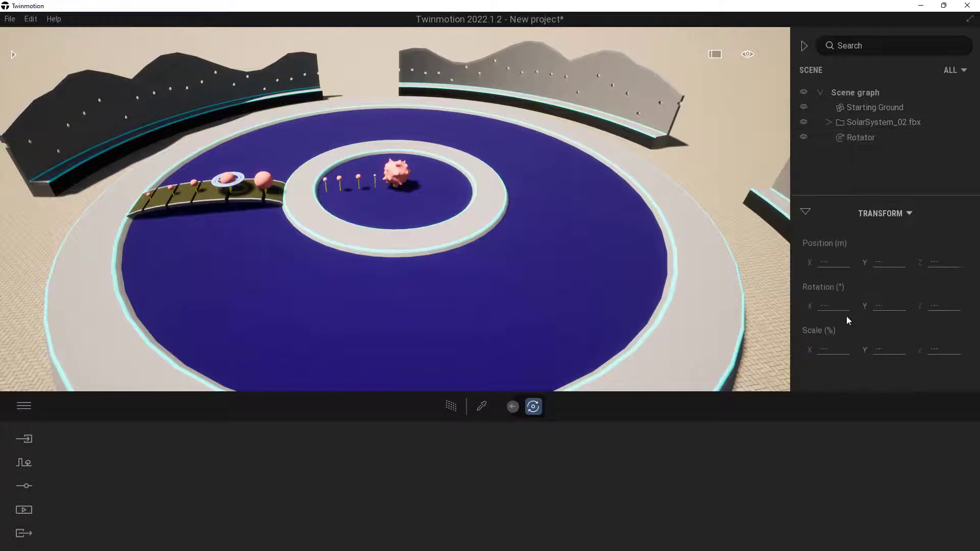
click(903, 212)
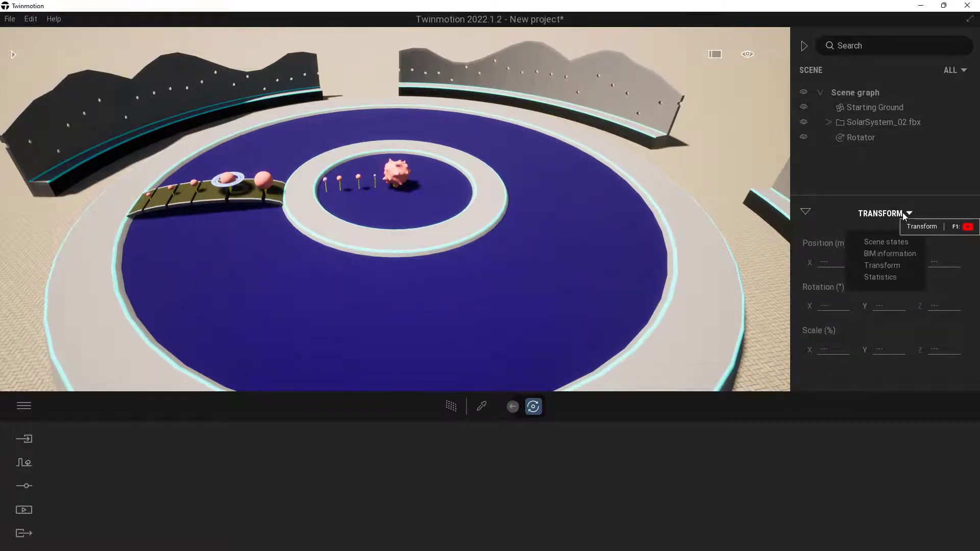
click(875, 265)
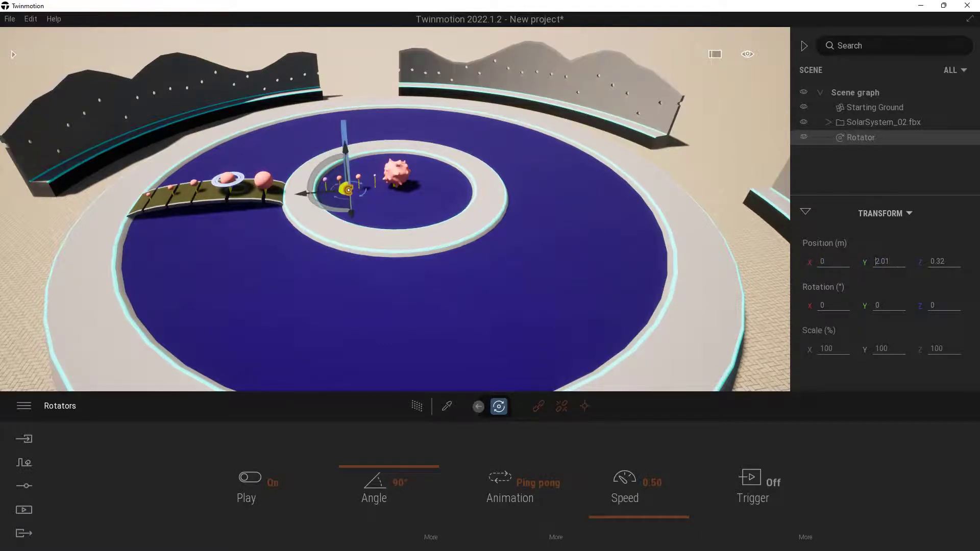
click(942, 261)
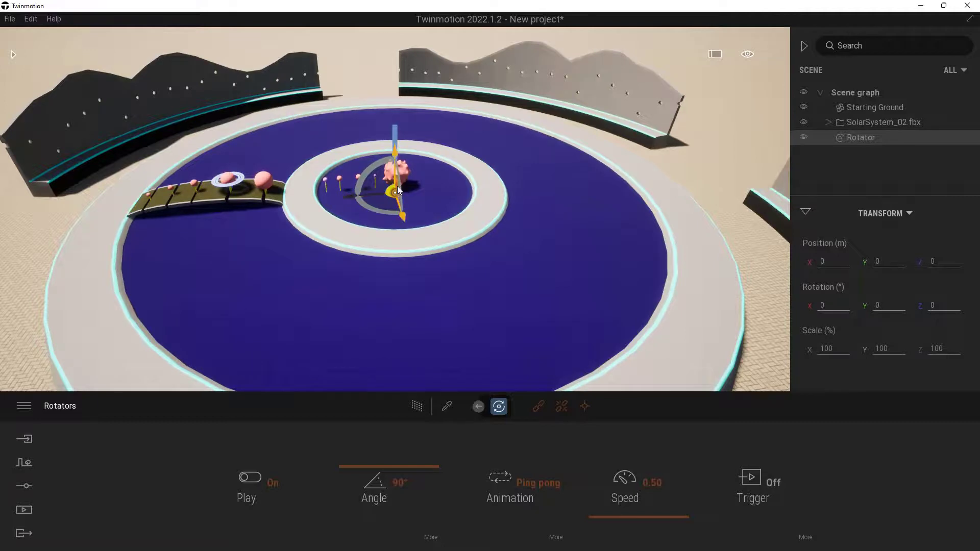
Step: Parent solarSystem:Jupiter1 under the Rotator in the SolarSystem_02.fbx scene graph
click(805, 212)
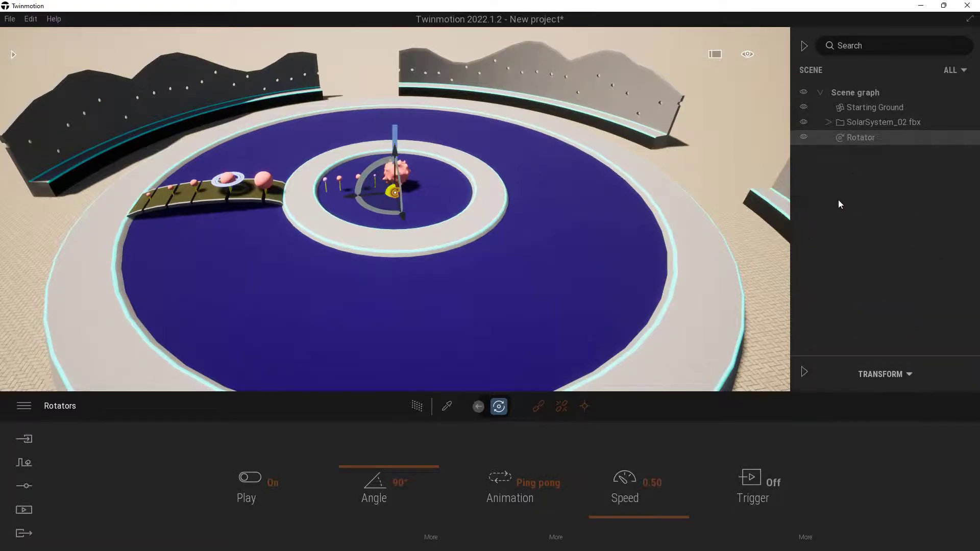
click(828, 121)
scroll(862, 192, down, 1)
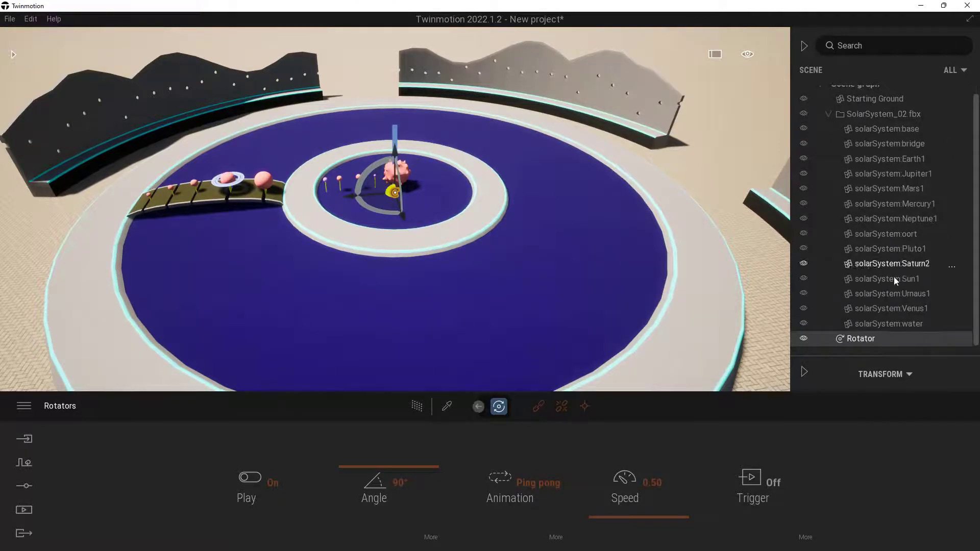
click(892, 173)
drag(873, 176, 872, 339)
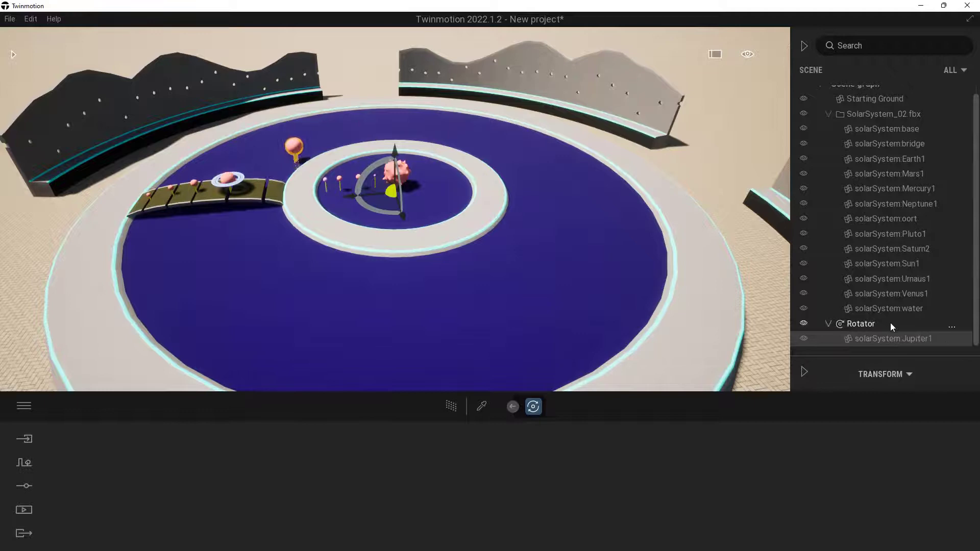
Step: Turn on the Rotator's playback and raise its rotation angle to 360°
click(869, 323)
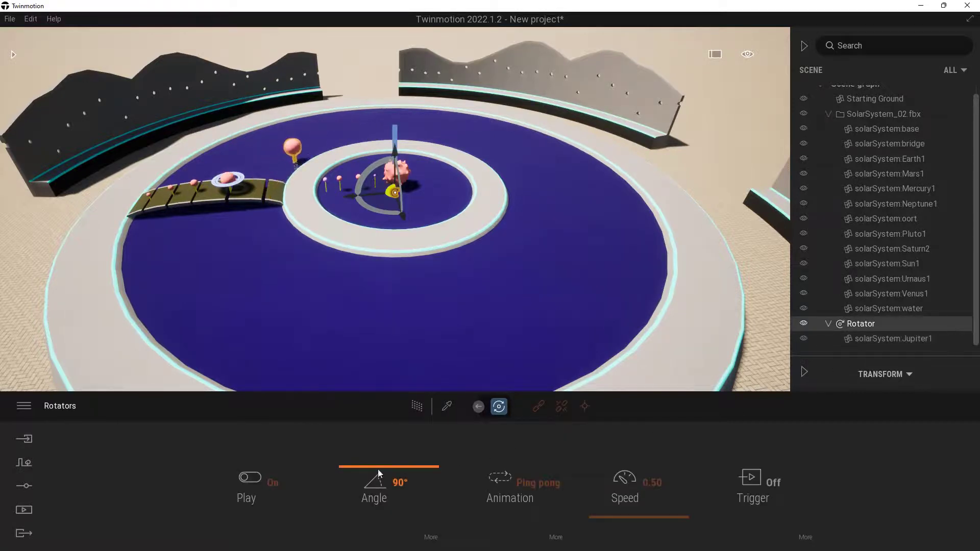
click(258, 484)
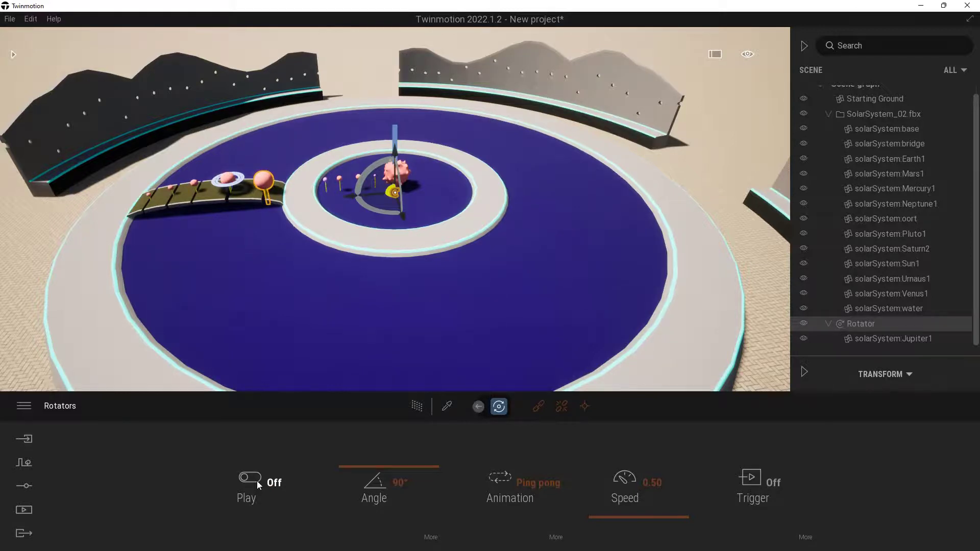
click(256, 481)
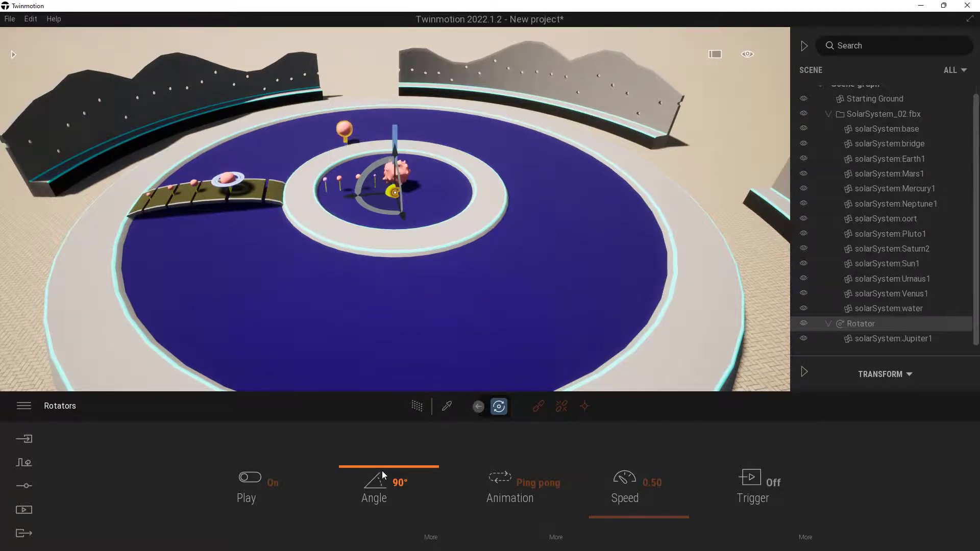
drag(382, 471, 384, 420)
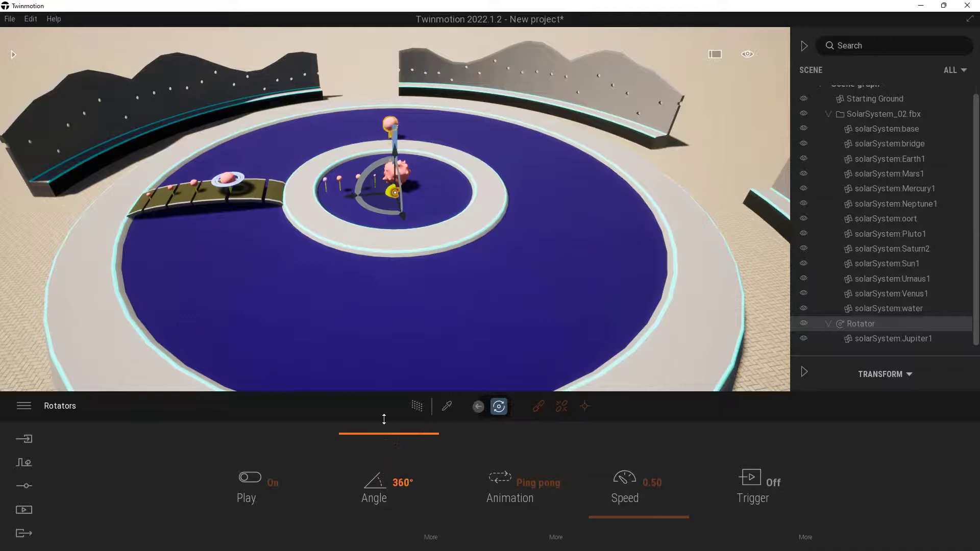
click(404, 483)
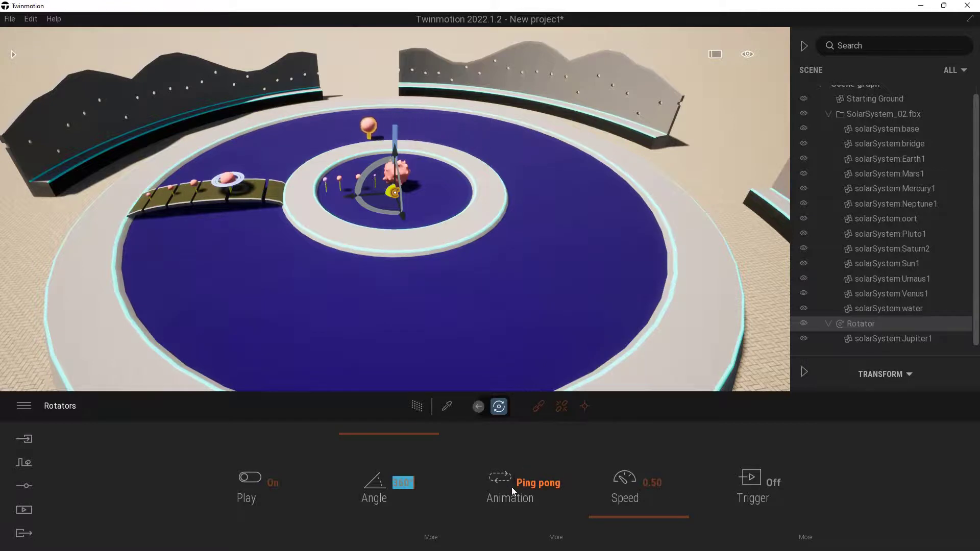
Step: Set the Rotator's animation mode to Loop and its speed to 0.36
click(530, 483)
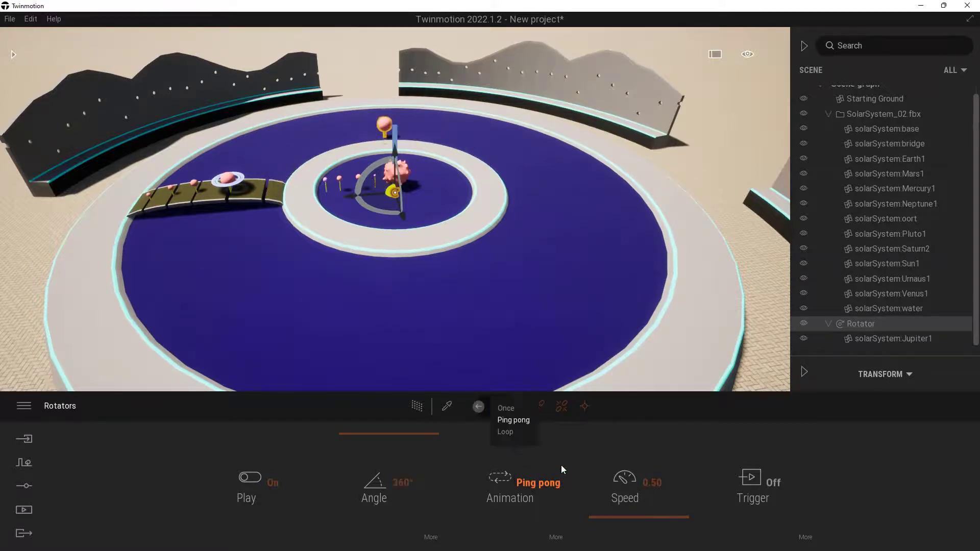
click(513, 433)
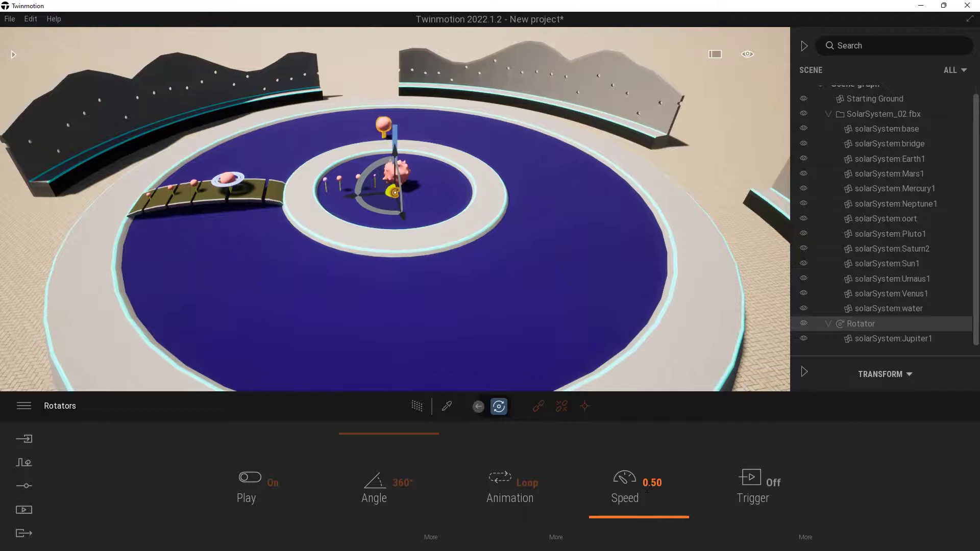
drag(636, 519, 638, 520)
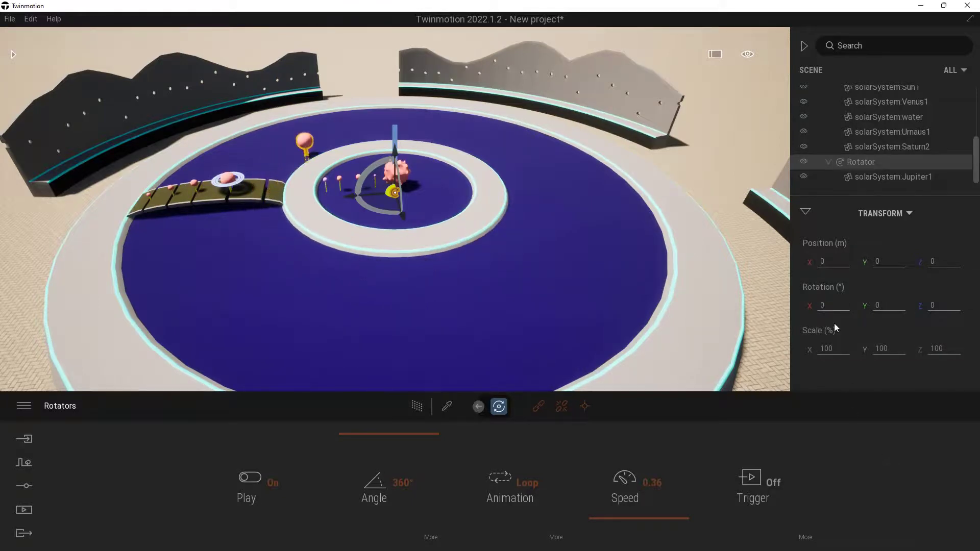
Step: Unlink Jupiter from the Rotator with Object unlink
click(807, 213)
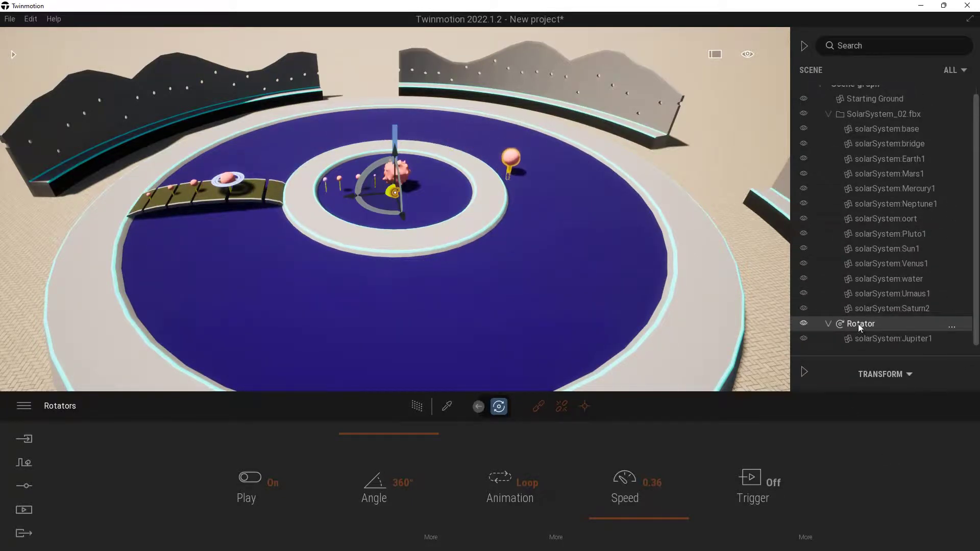
click(561, 411)
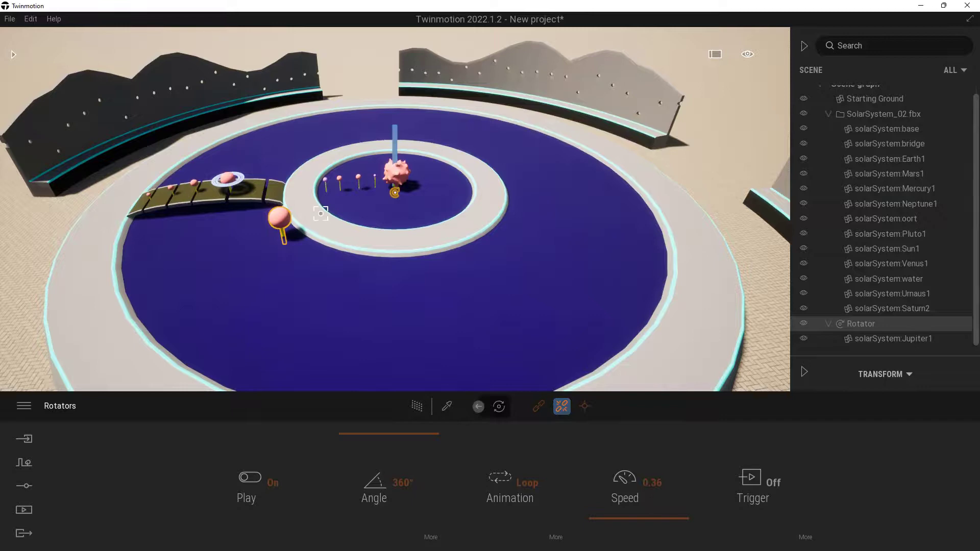
click(277, 219)
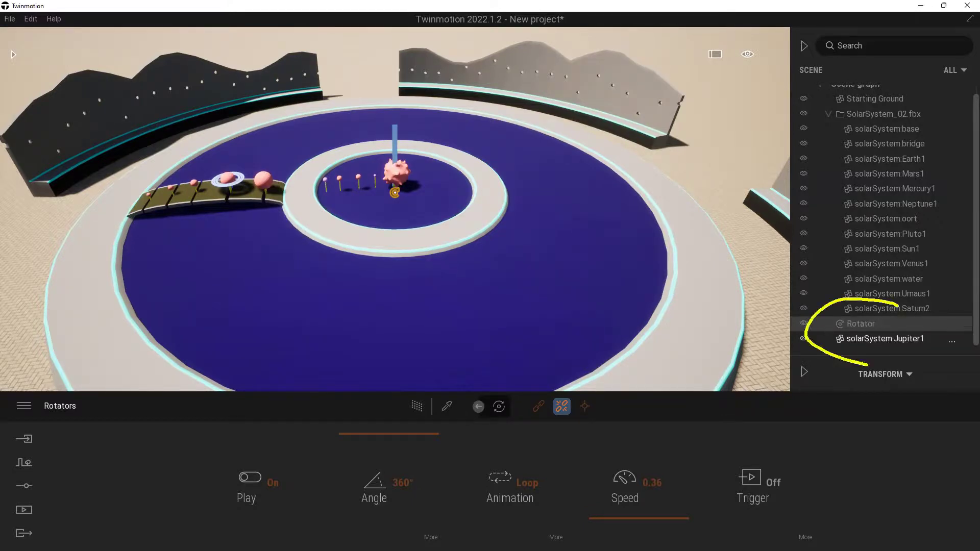
Step: Link Jupiter and Saturn2 to the Rotator, then unlink Saturn2 again
click(499, 406)
click(539, 407)
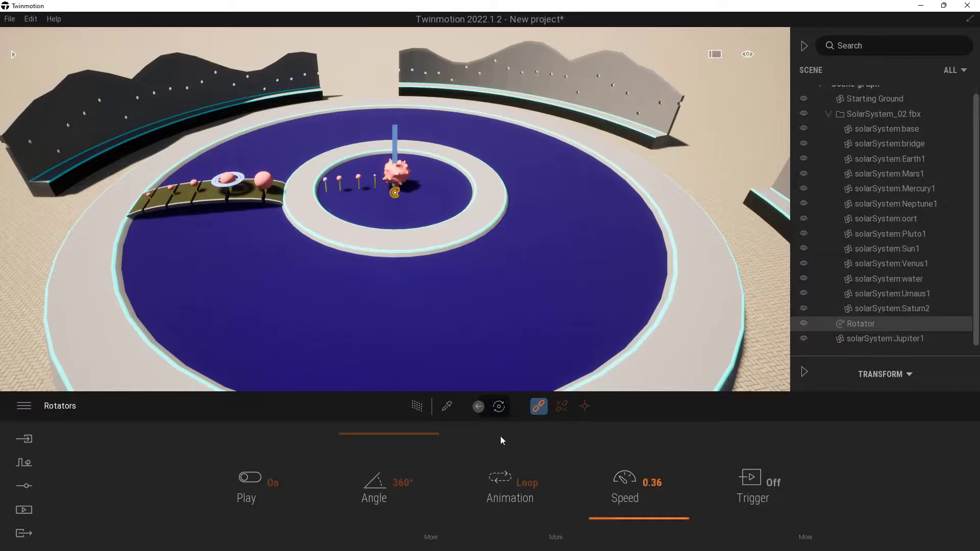
click(266, 183)
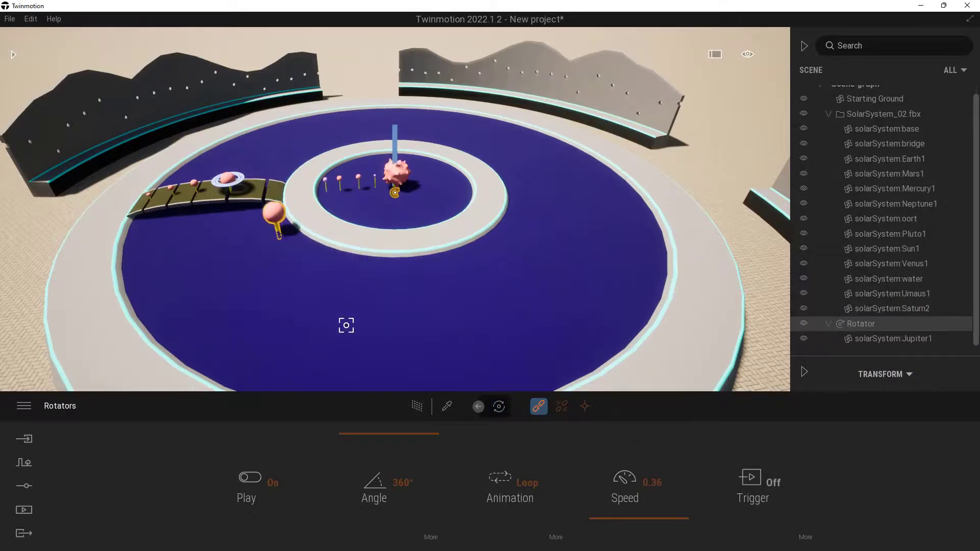
click(226, 172)
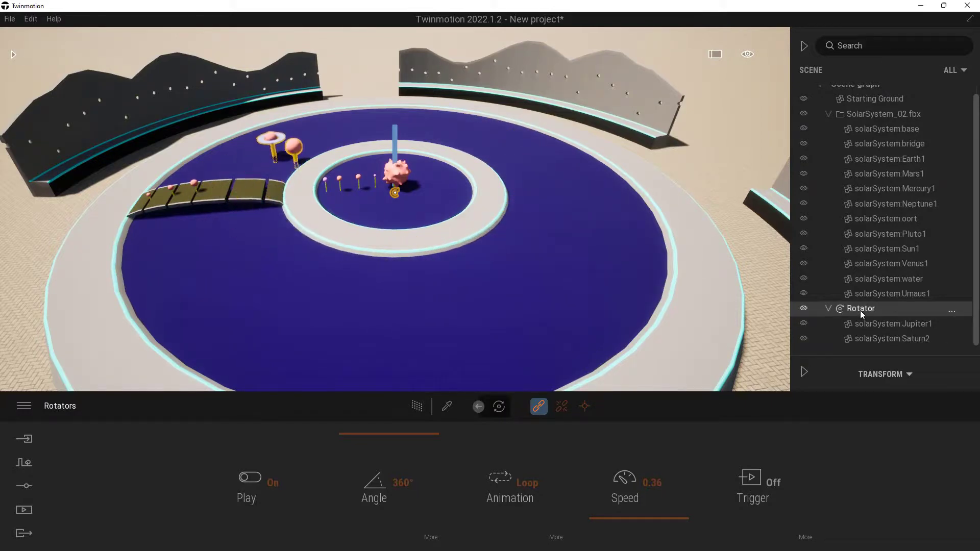
click(562, 406)
click(572, 177)
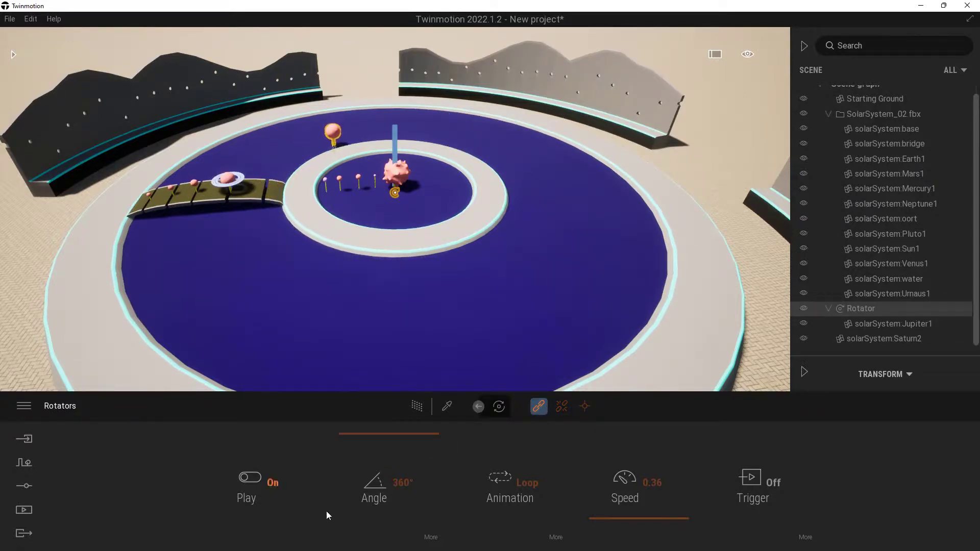
click(430, 538)
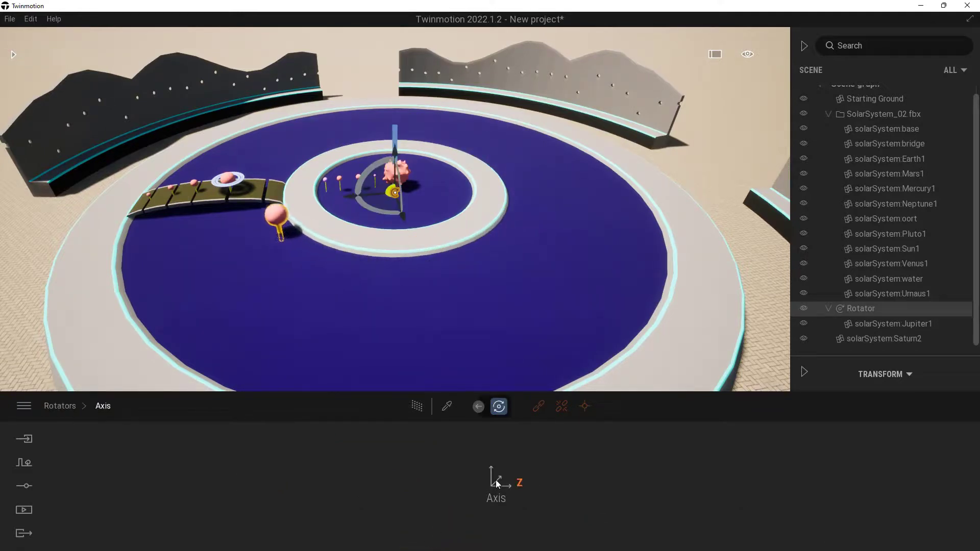
click(496, 483)
click(514, 420)
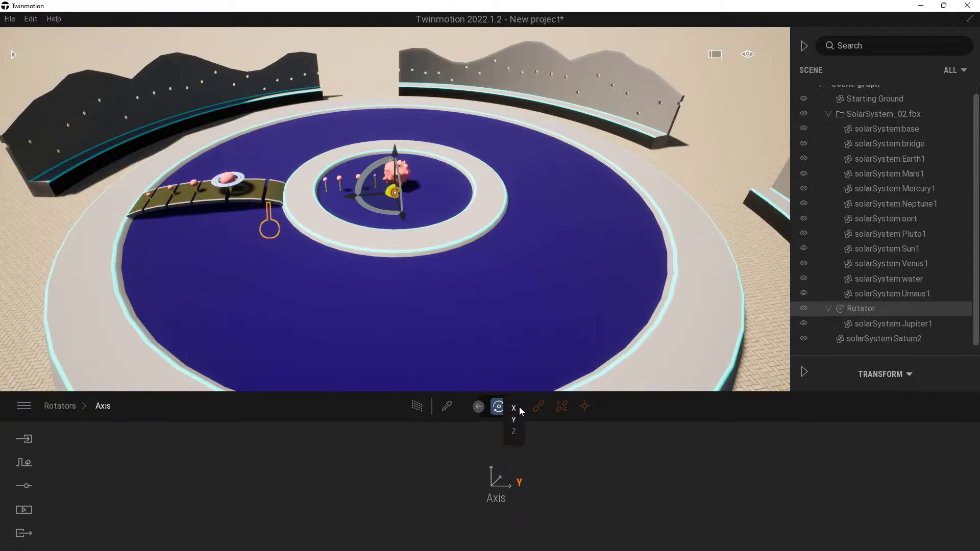
click(521, 410)
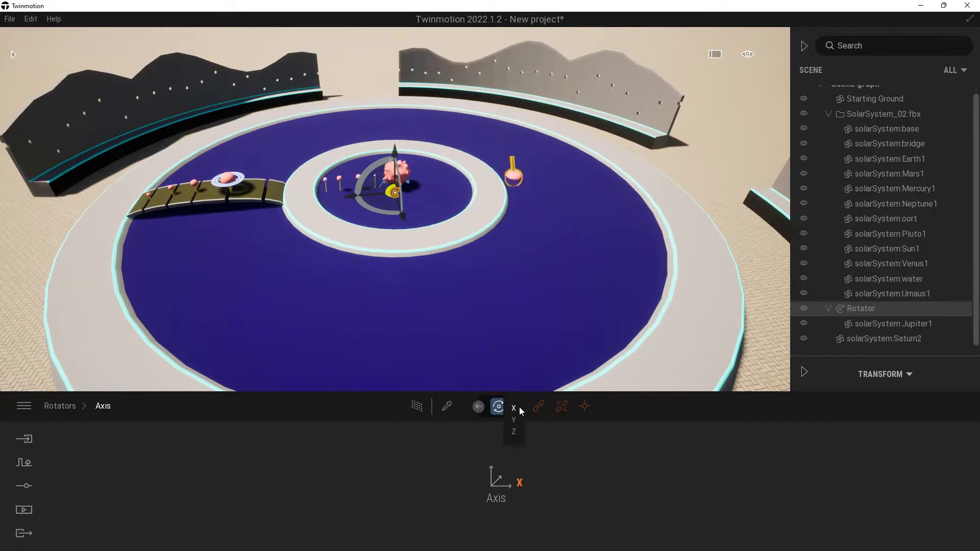
click(516, 432)
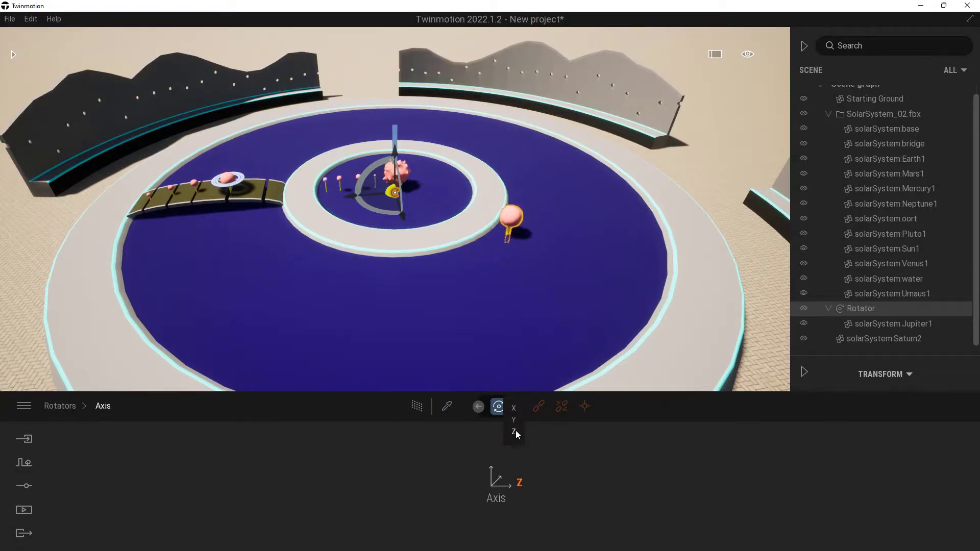
click(60, 406)
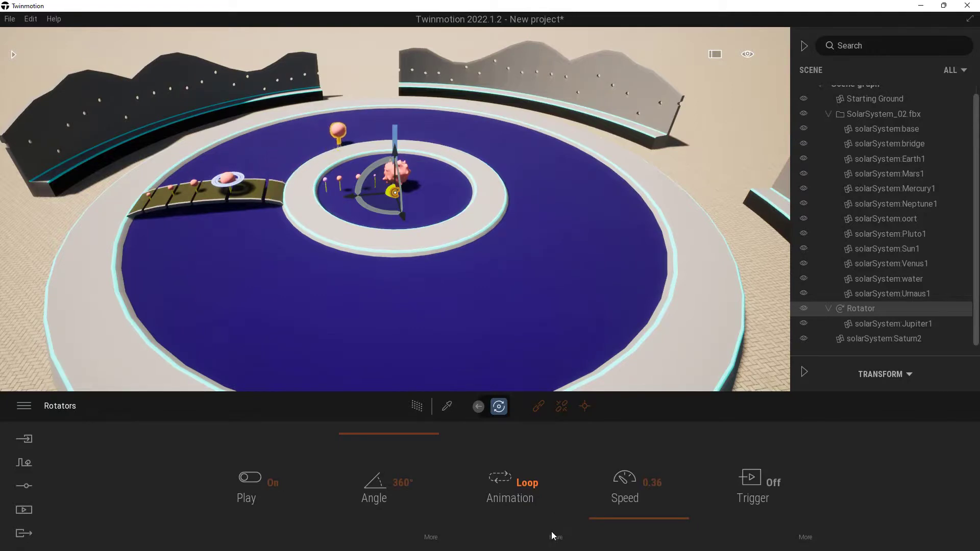
click(532, 484)
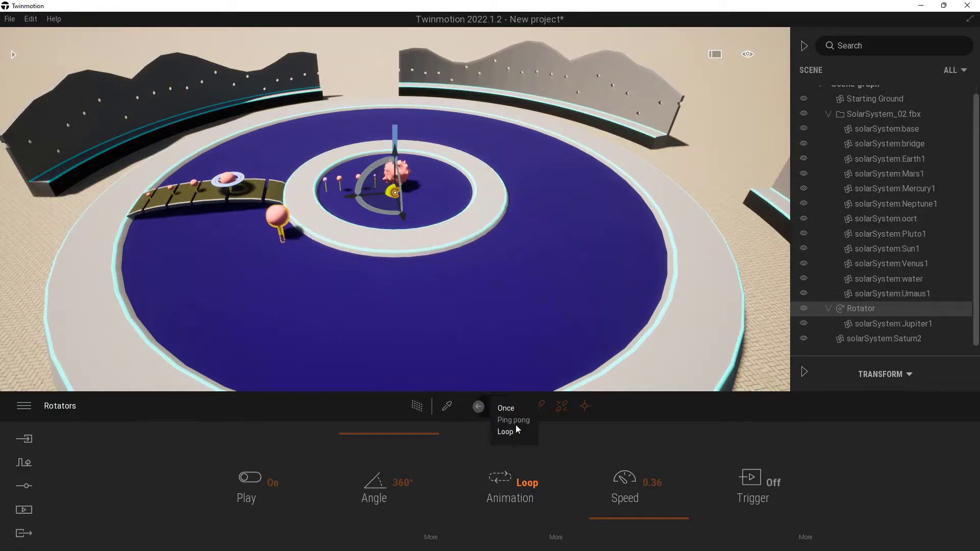
click(555, 538)
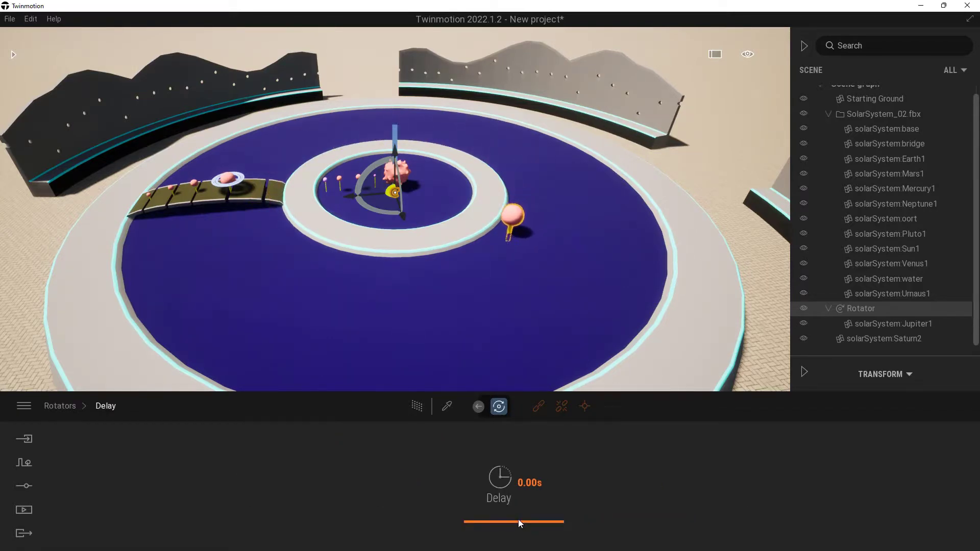
click(68, 408)
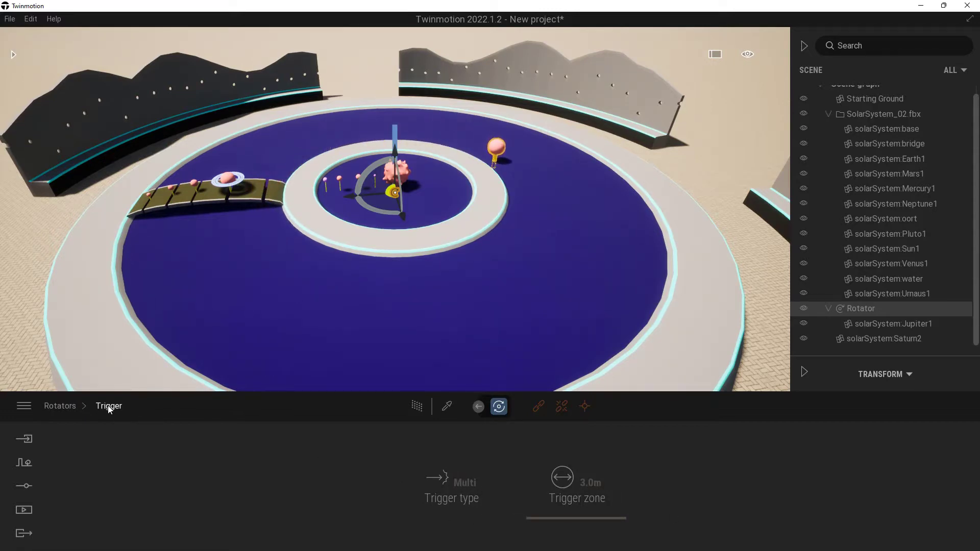
click(60, 406)
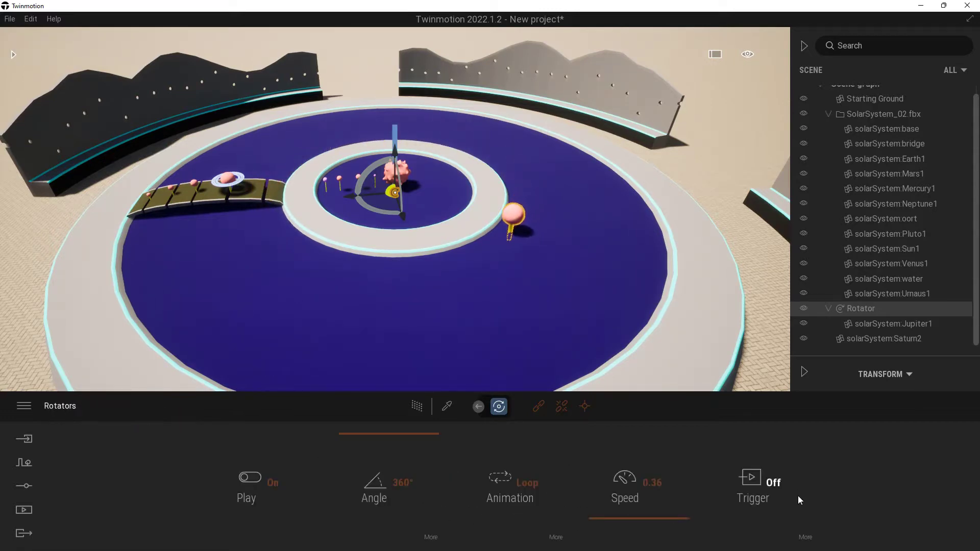
click(812, 536)
click(455, 483)
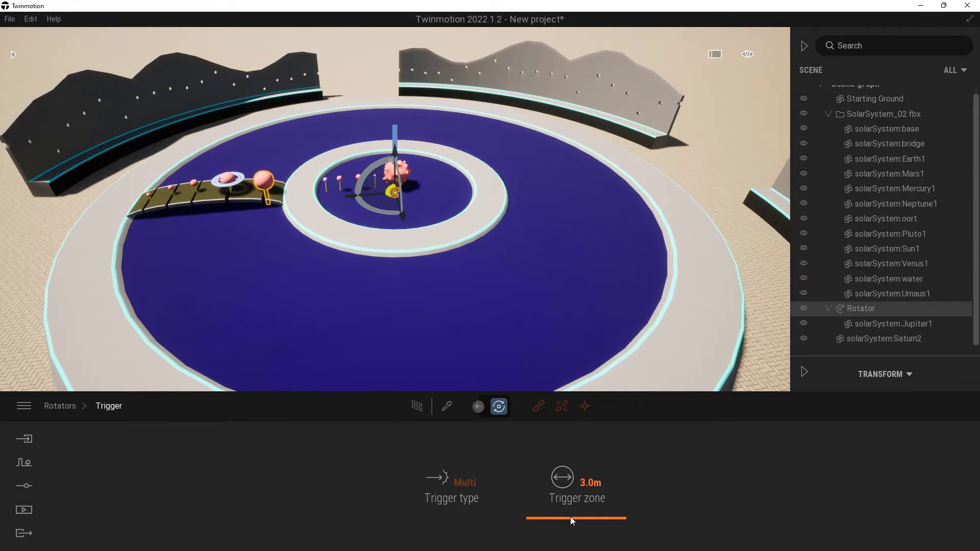
click(61, 406)
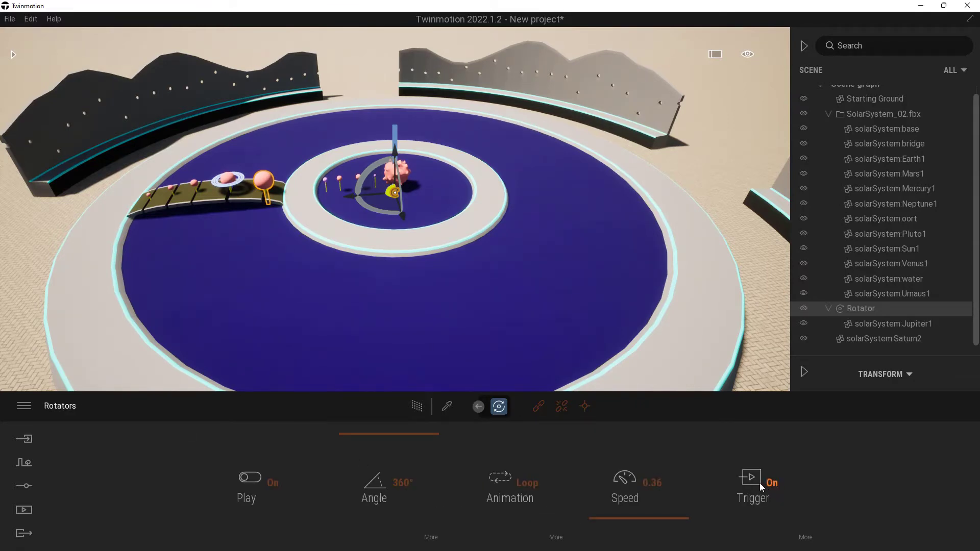
click(760, 483)
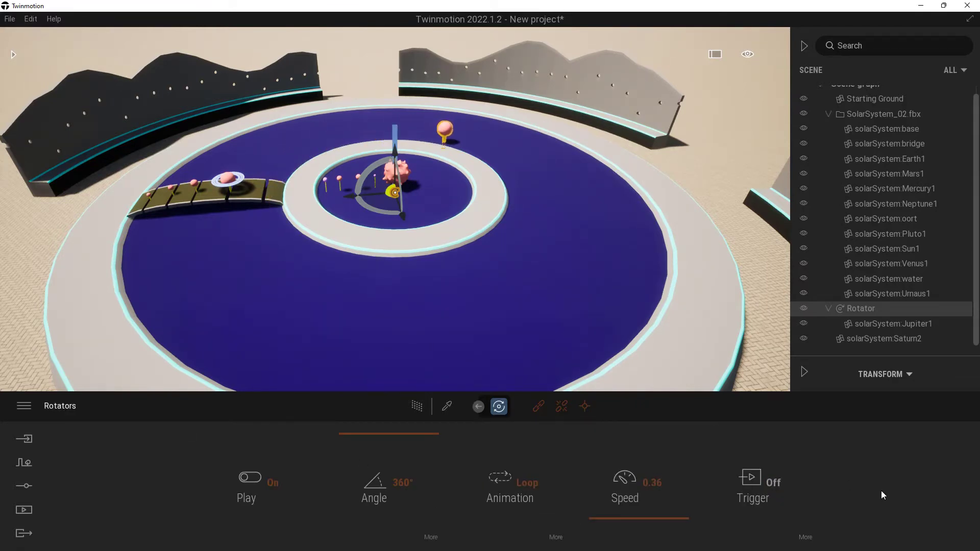